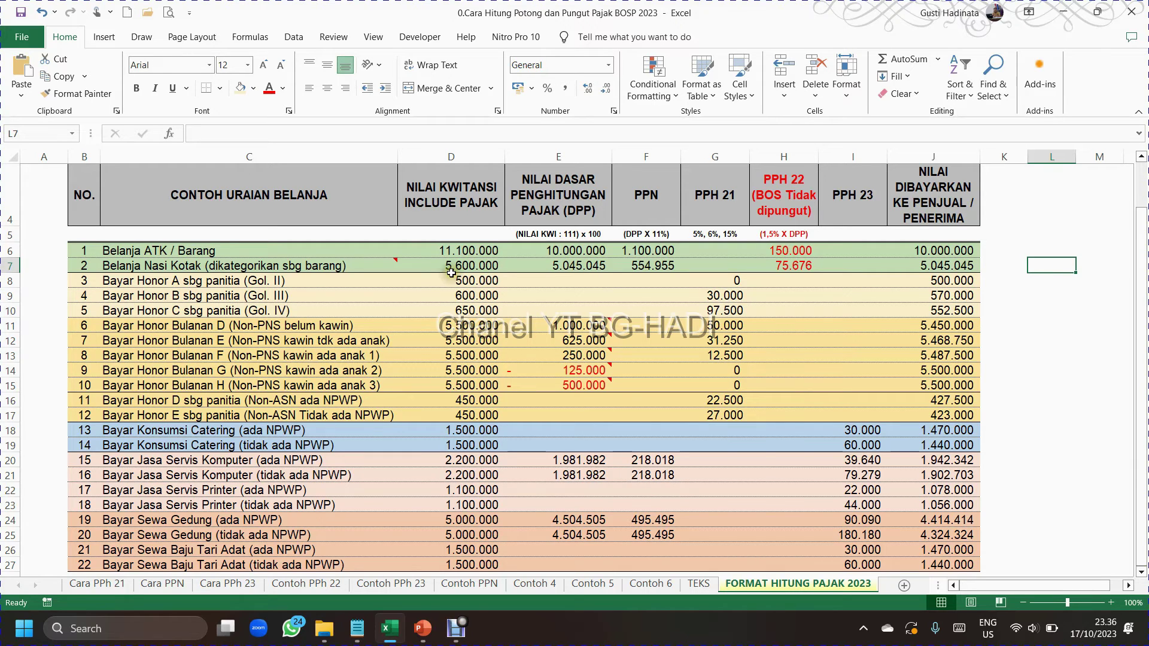
Examine the two goods purchases, Belanja ATK / Barang and Belanja Nasi Kotak, and their amounts in the PPH 22 column
click(80, 252)
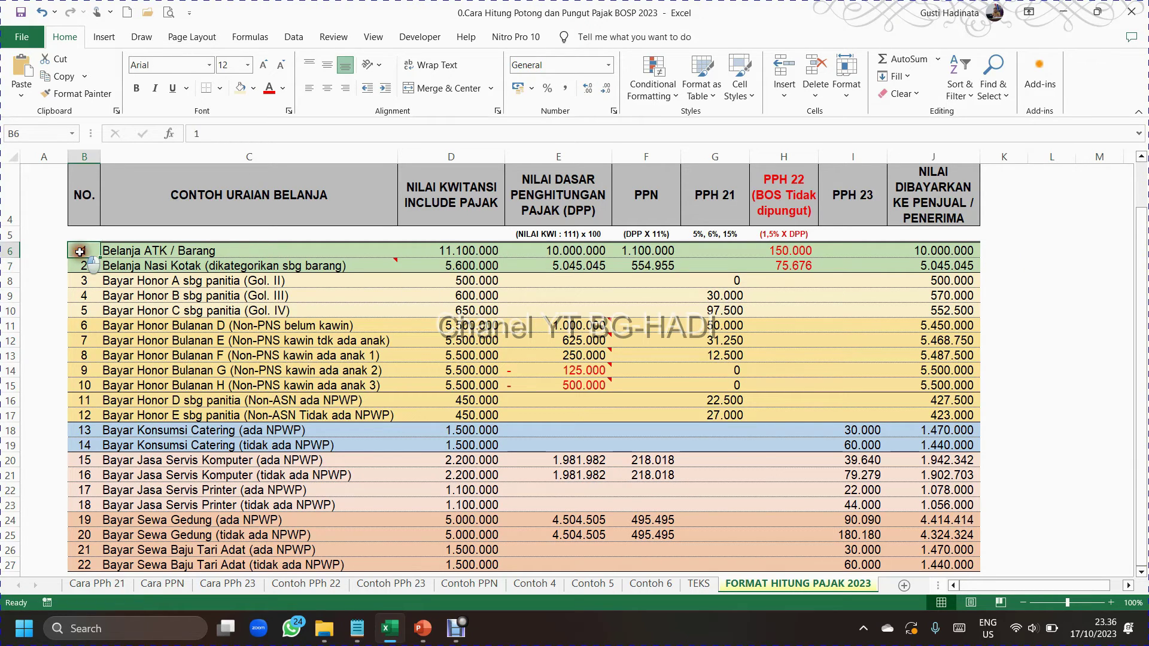
click(83, 266)
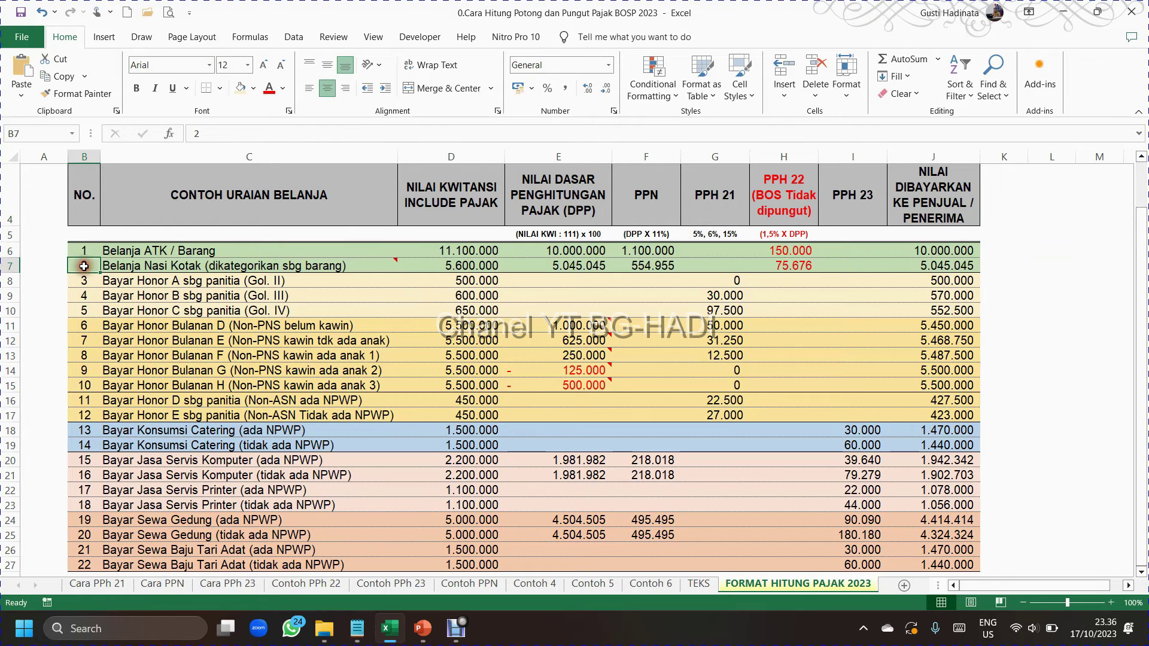
drag(82, 250, 86, 267)
click(13, 254)
drag(13, 254, 14, 261)
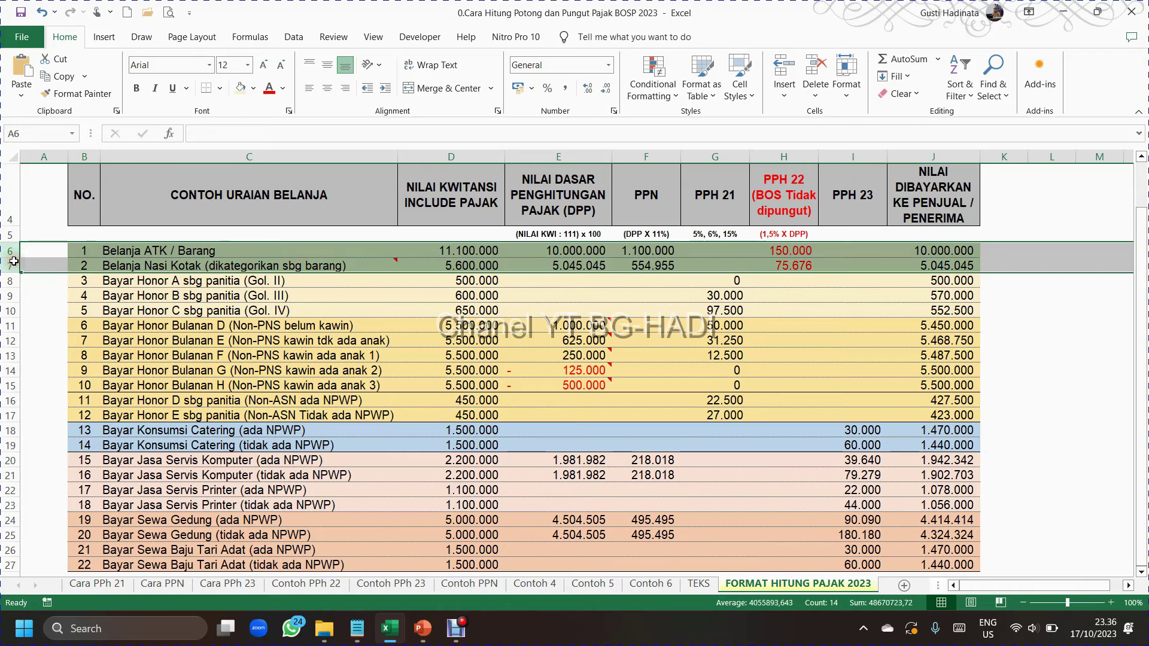
click(112, 247)
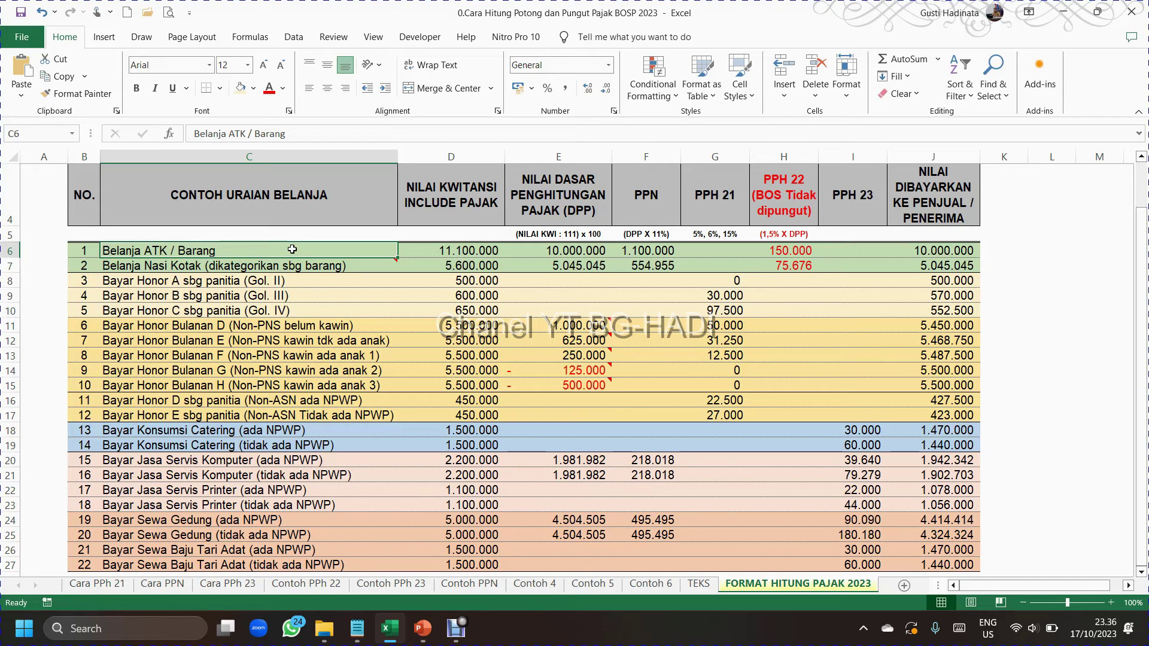
click(778, 204)
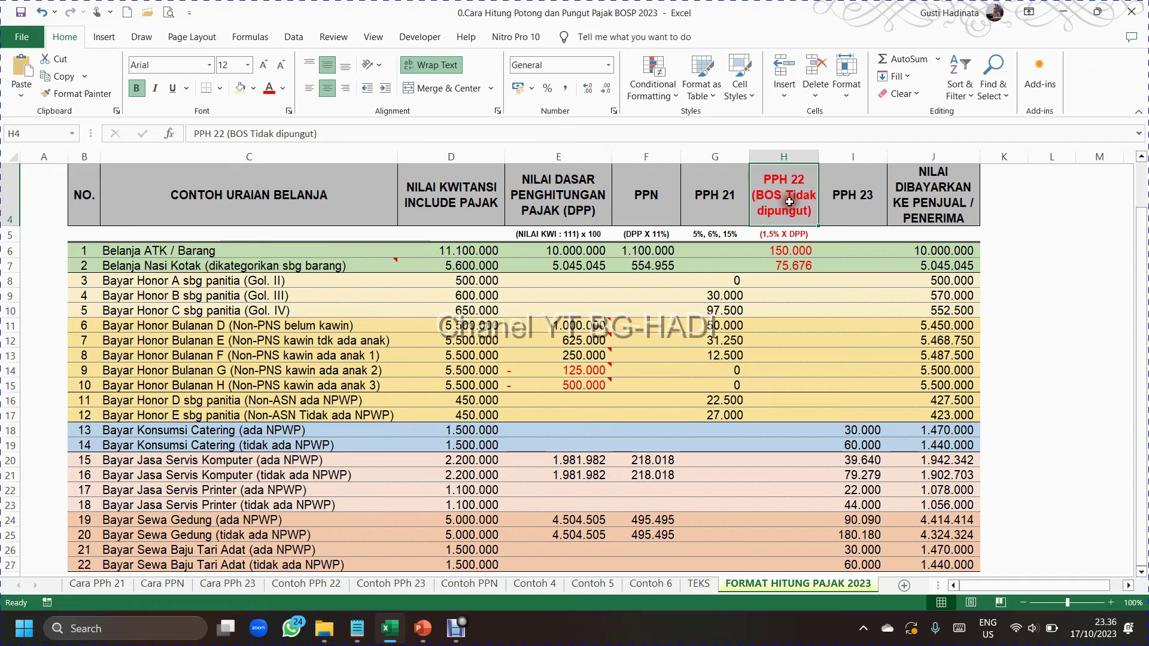
click(789, 251)
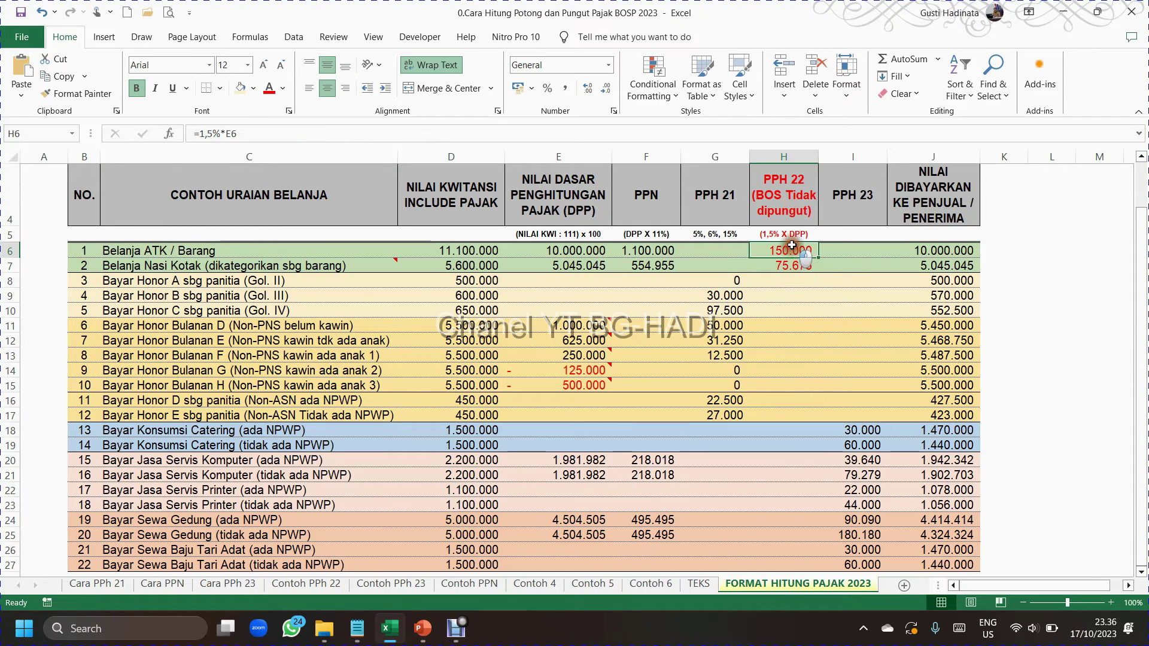
key(Return)
key(ctrl+Left)
key(ctrl+Left)
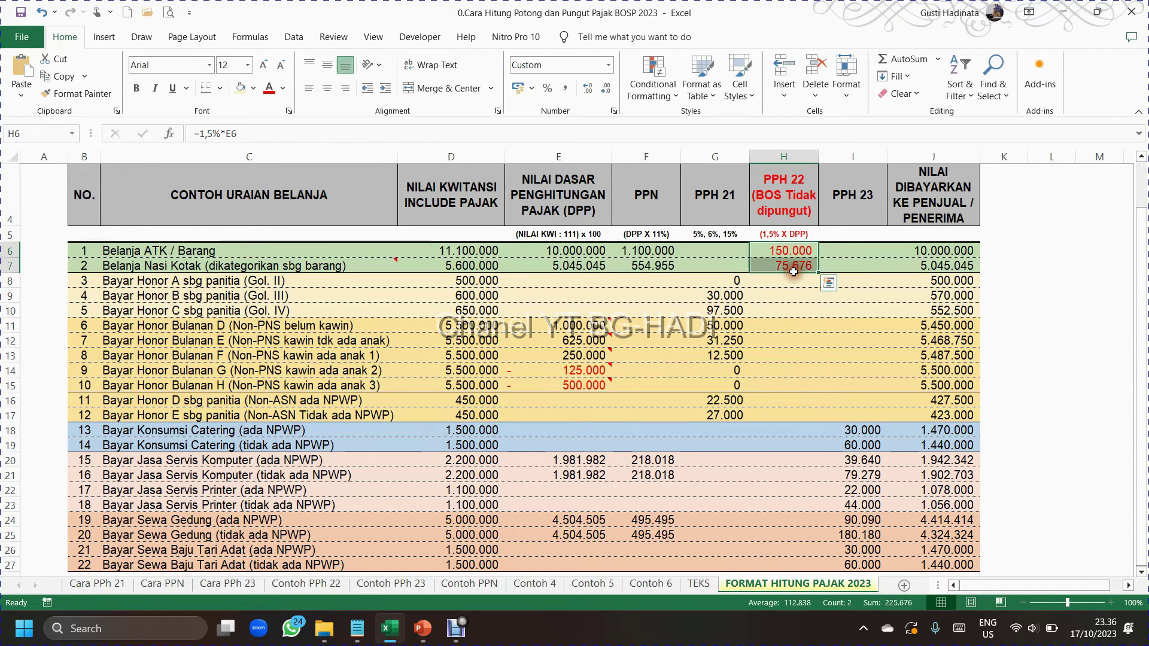
mouse_move(546, 375)
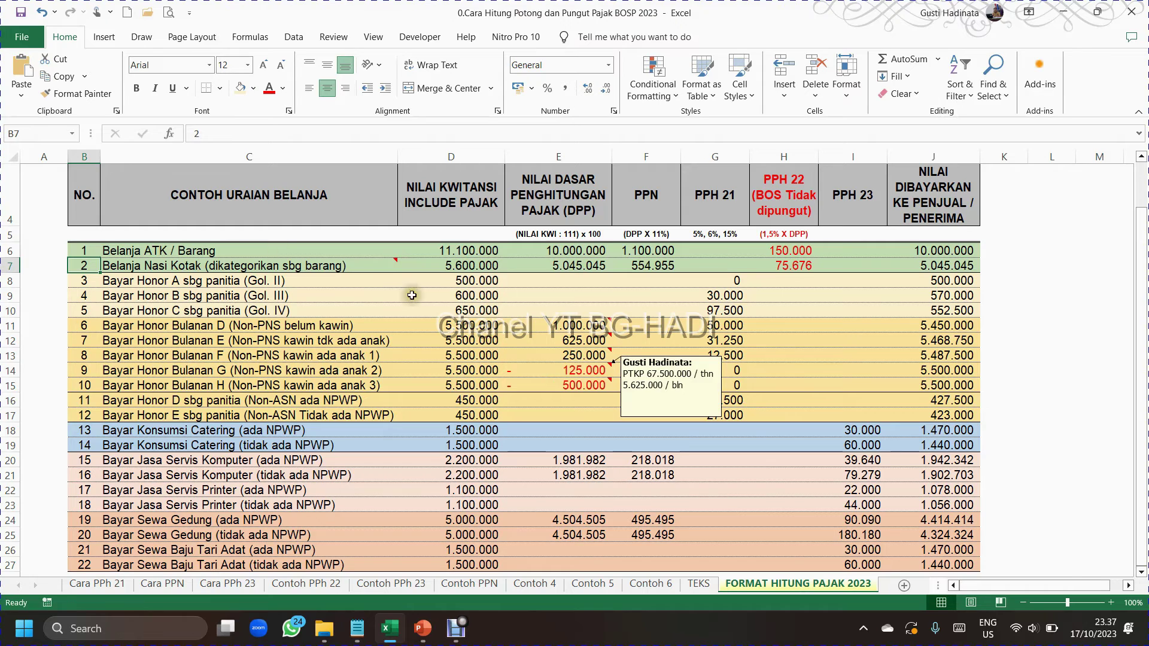
Review the Belanja Nasi Kotak row and read the comment attached to its description
click(4, 267)
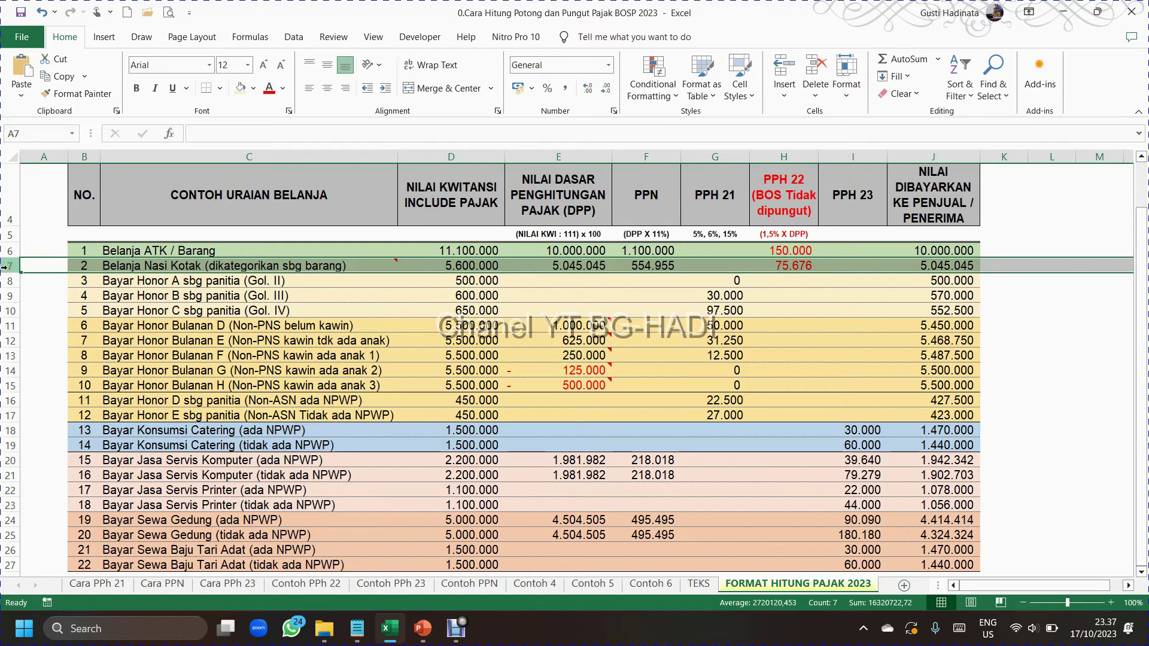
click(51, 265)
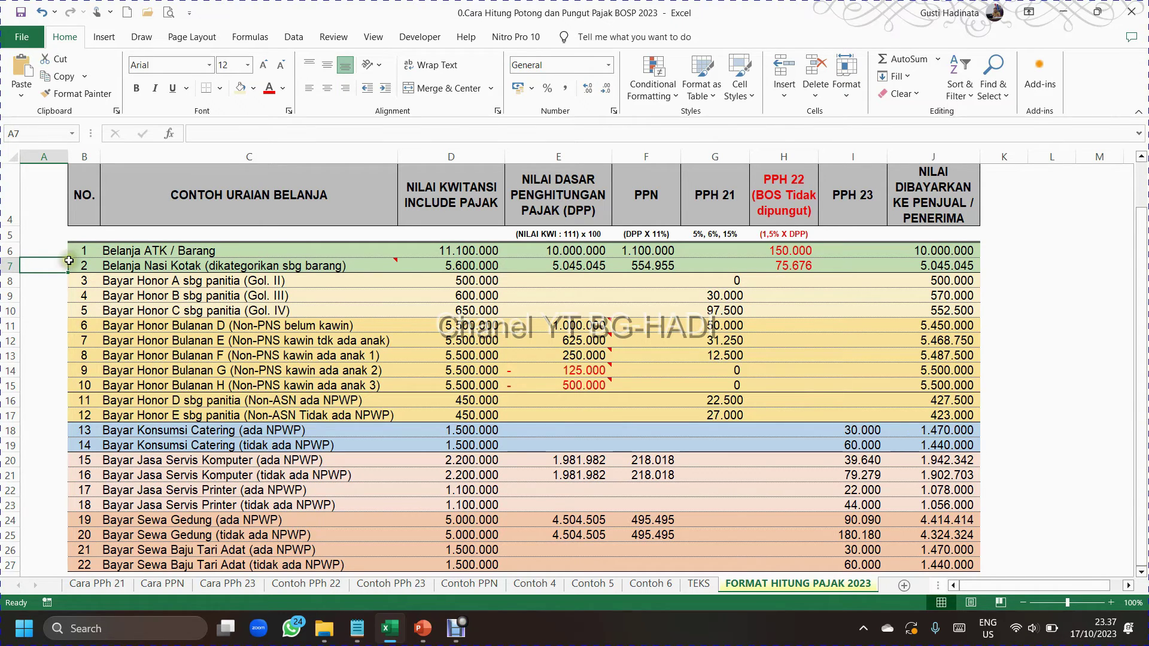
mouse_move(170, 266)
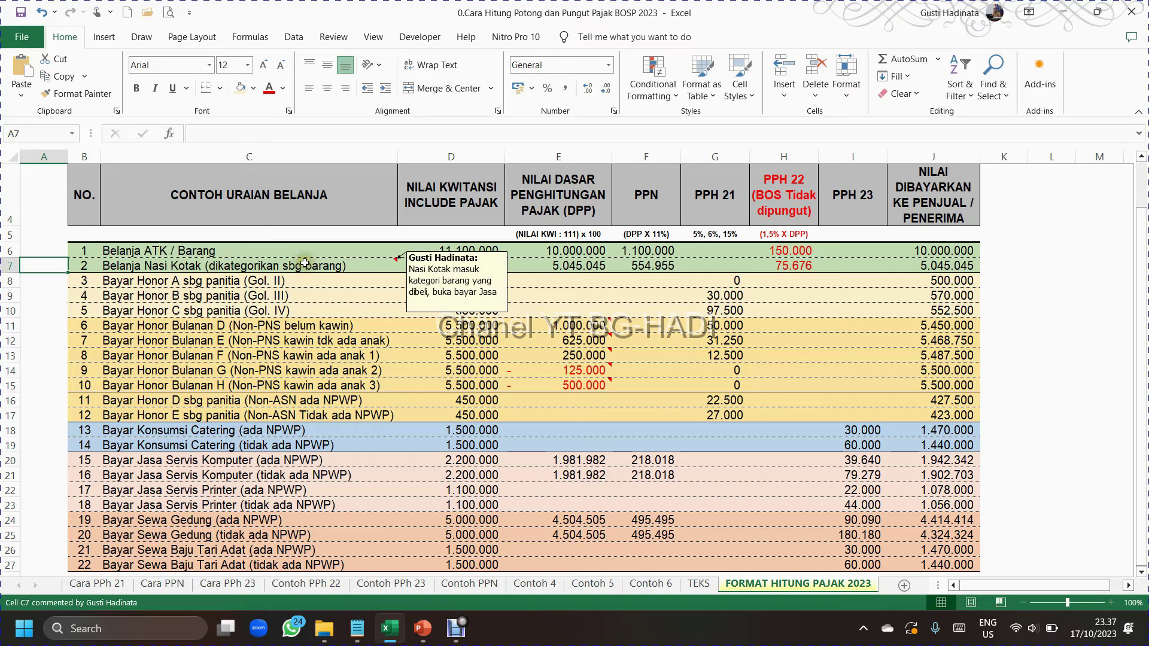
click(126, 268)
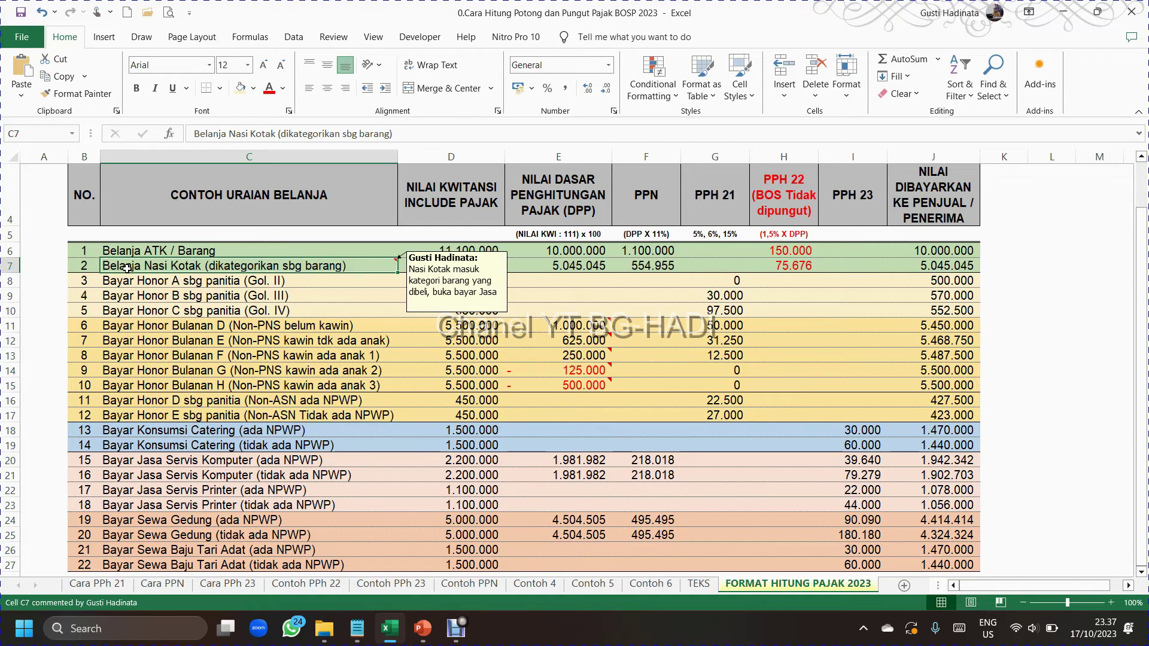
click(77, 268)
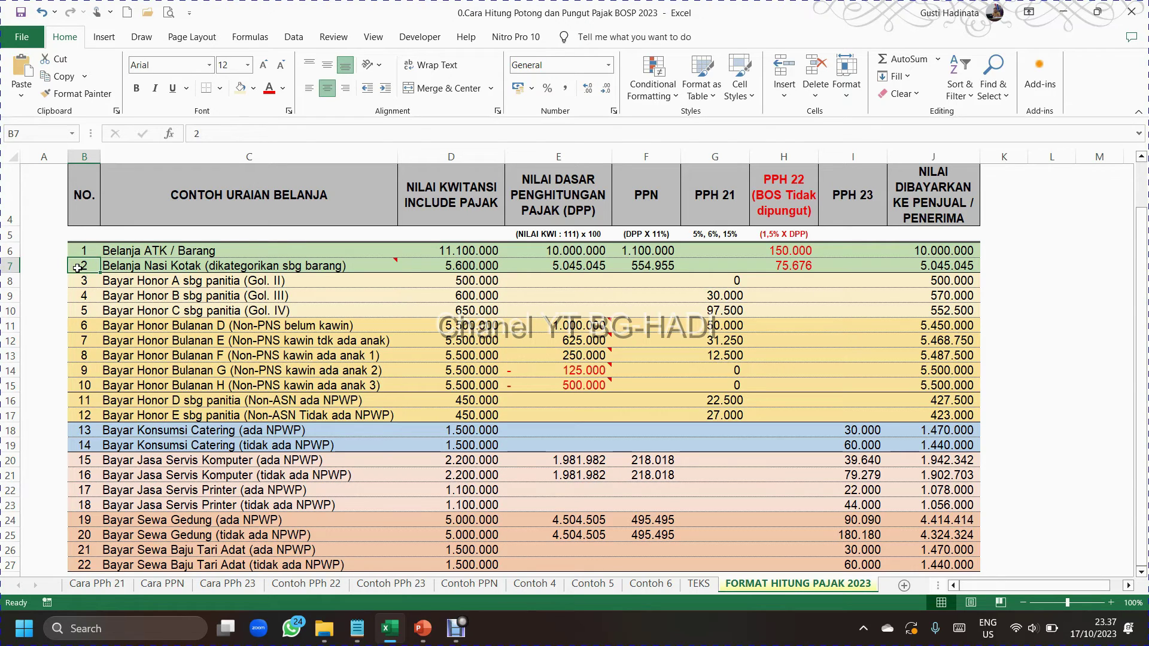
Inspect the receipt value and the DPP and PPN formulas for Belanja ATK / Barang
click(476, 251)
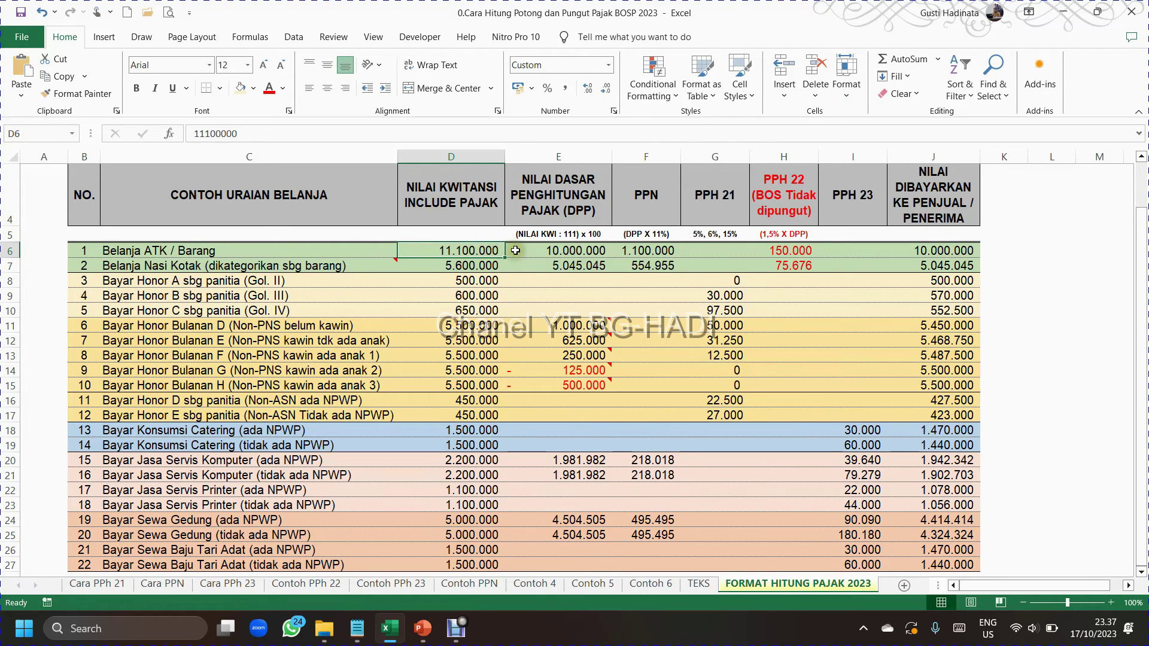
click(551, 251)
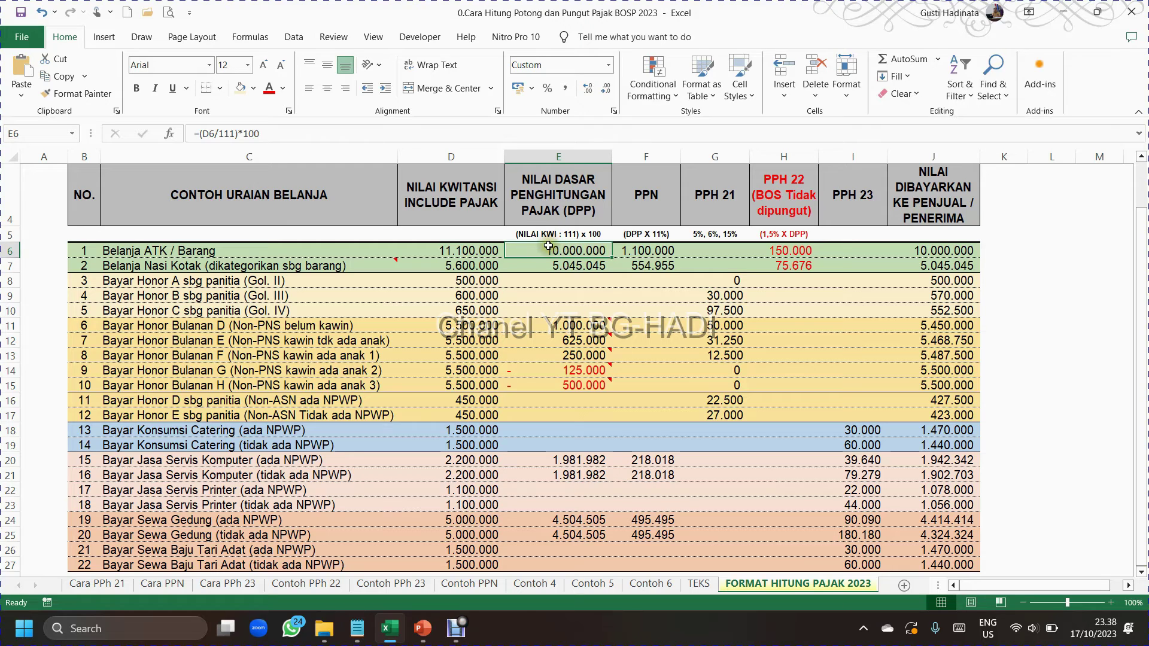
click(461, 249)
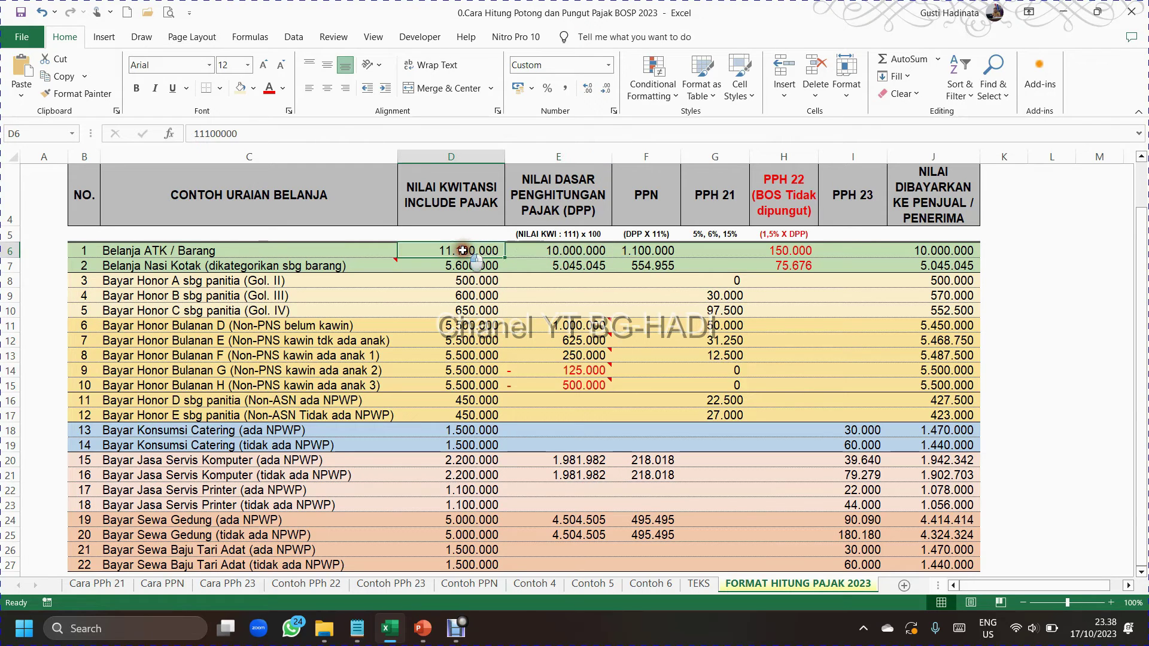
click(552, 247)
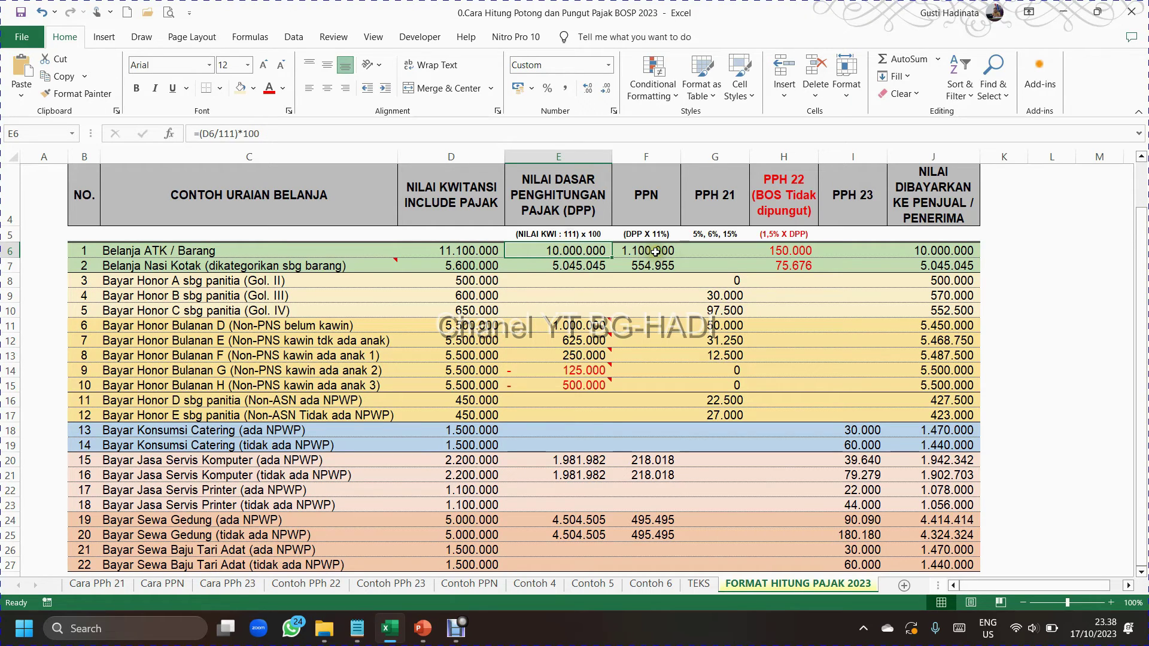
click(636, 250)
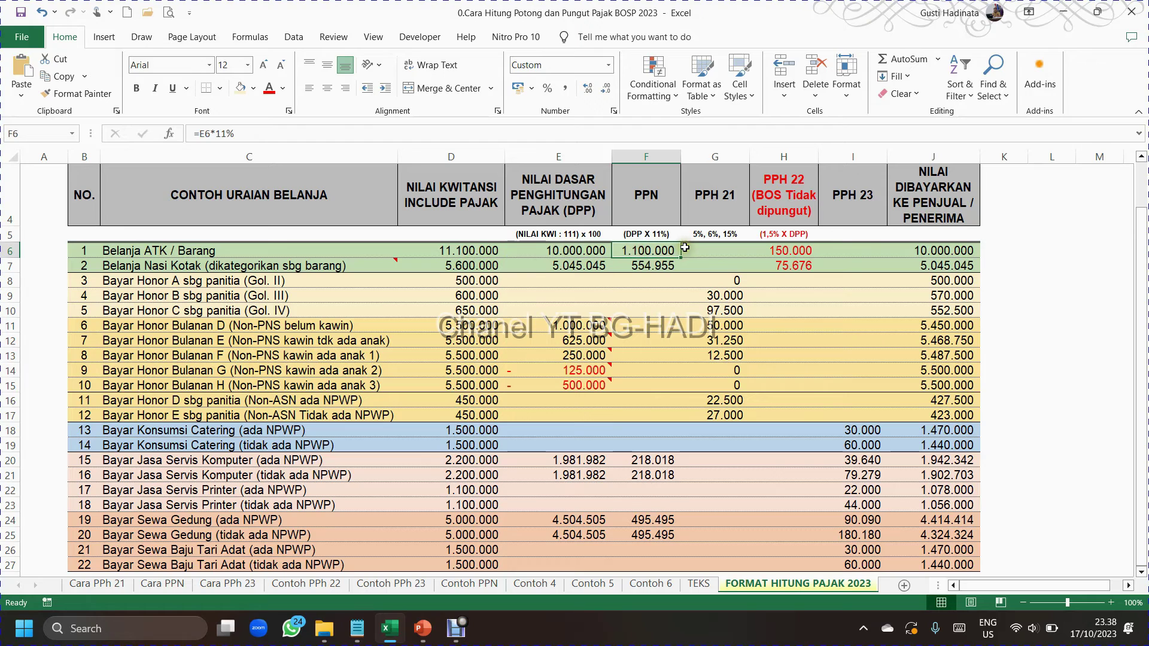
click(572, 250)
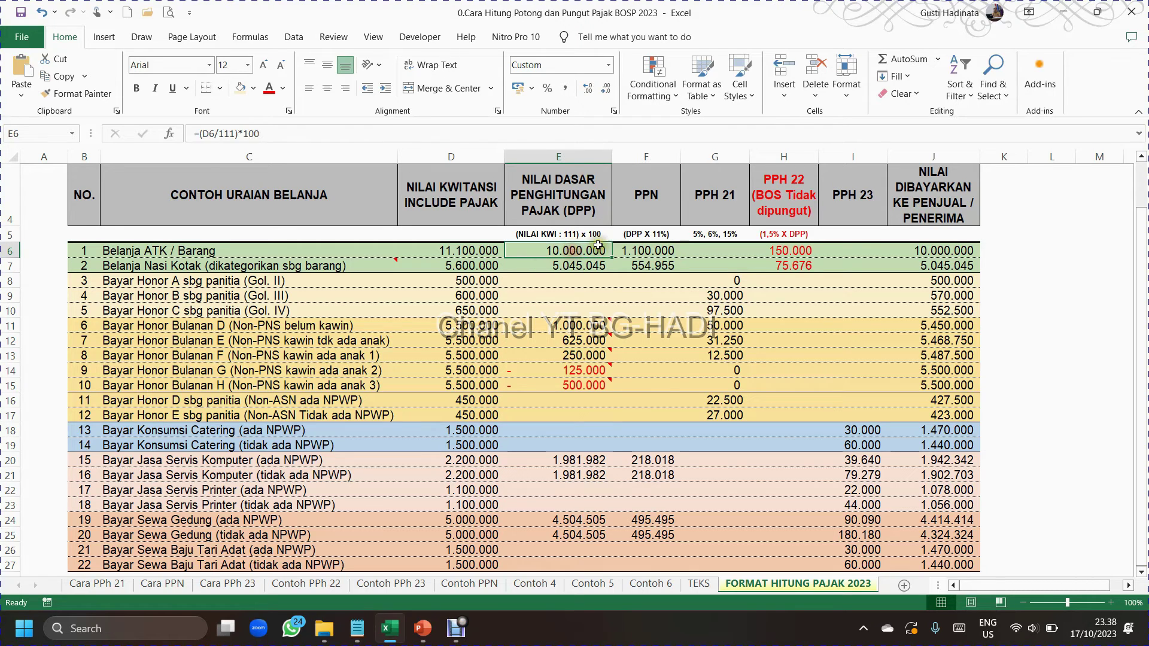
click(636, 251)
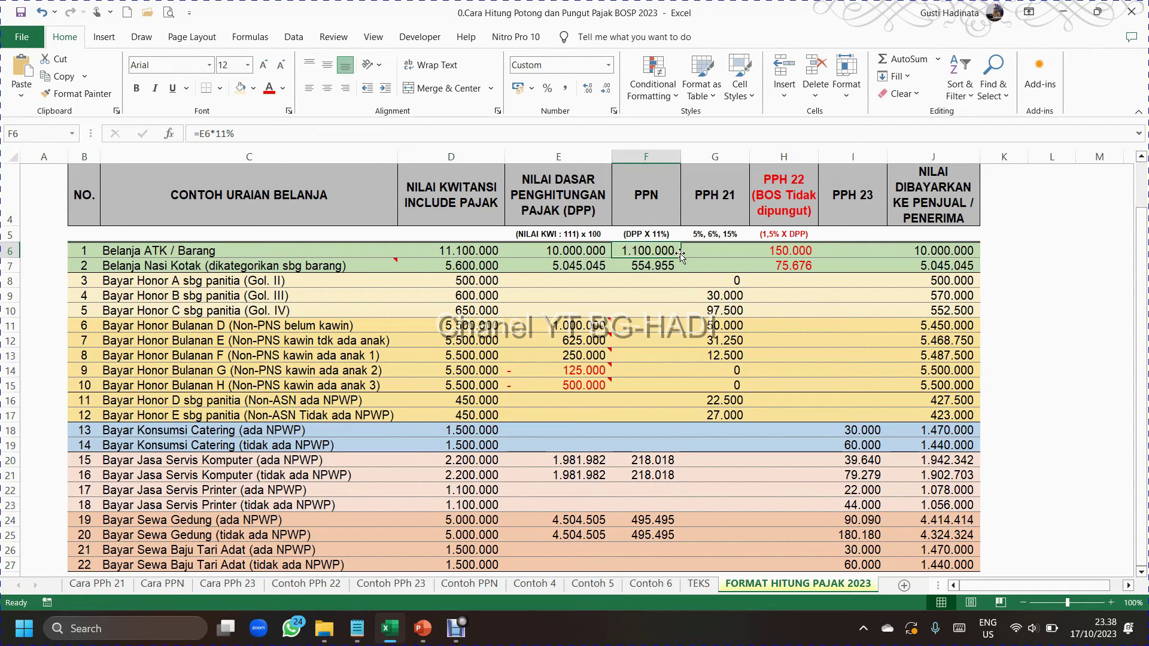
Inspect the receipt value and the DPP and PPN formulas for Belanja Nasi Kotak
click(467, 267)
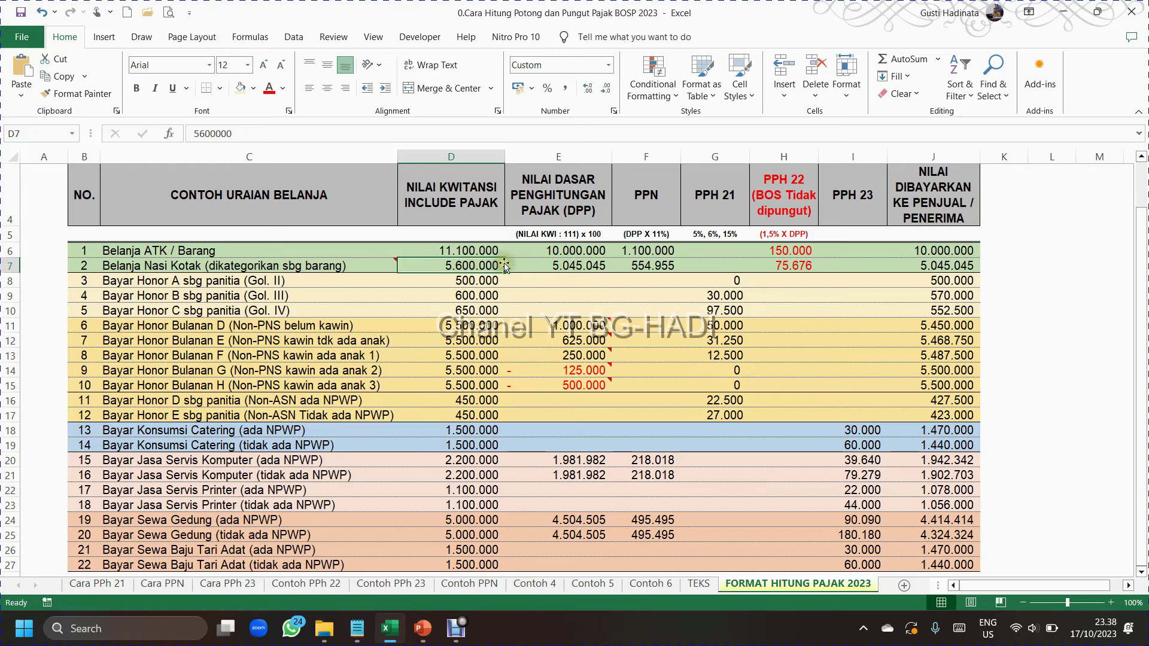
click(650, 267)
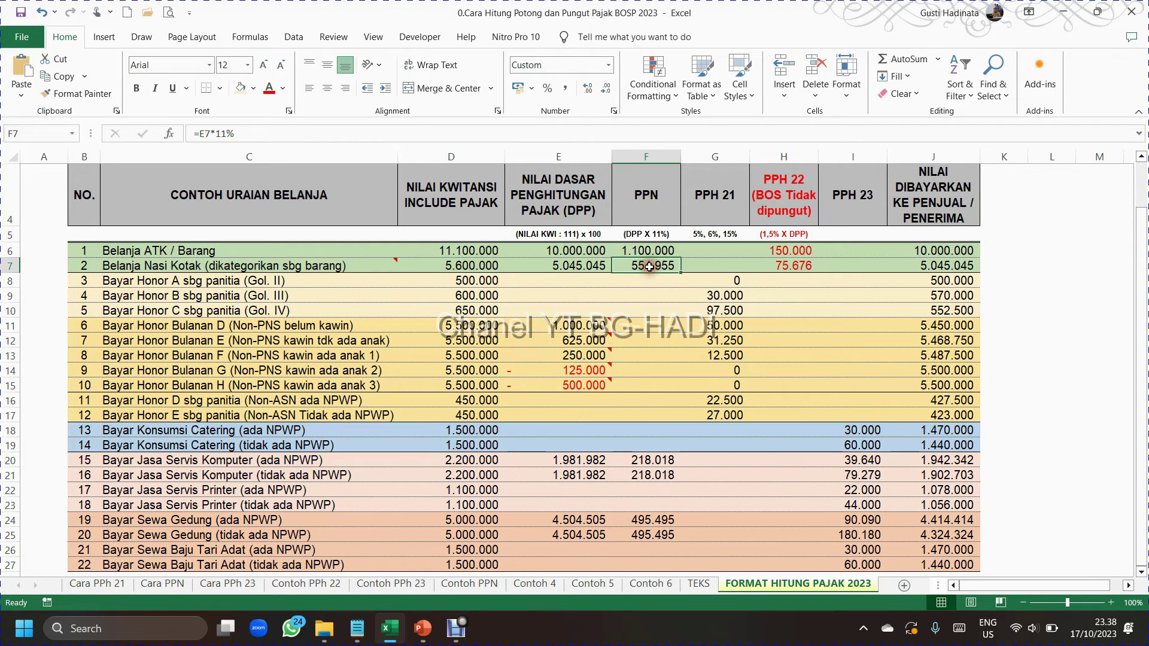
click(575, 267)
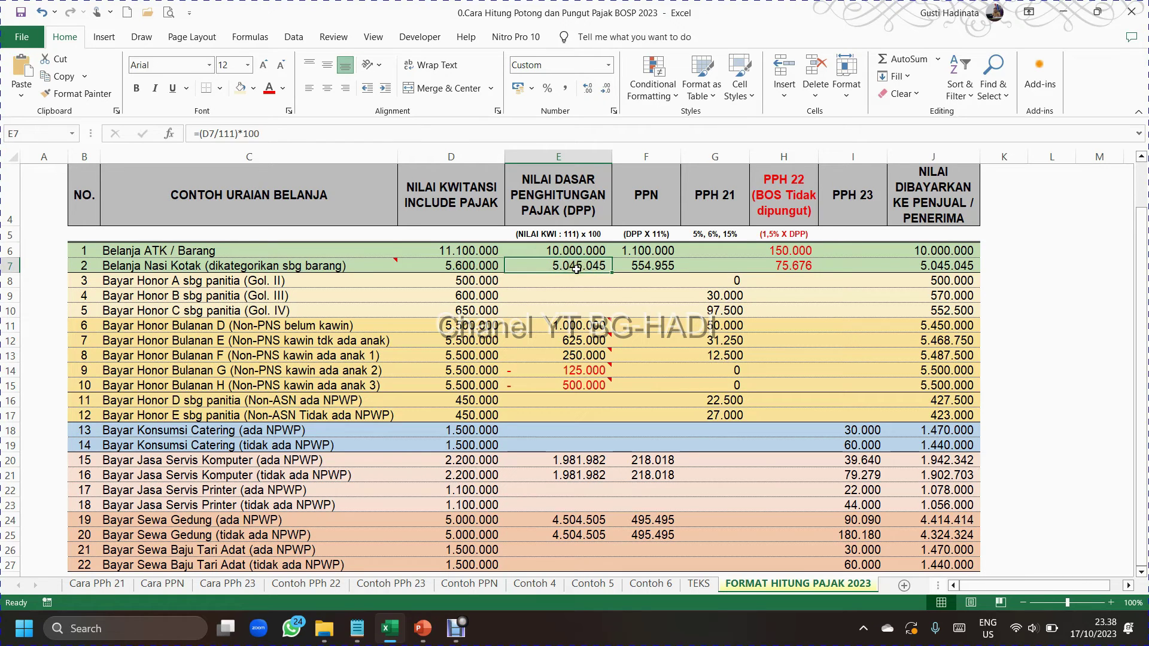
click(638, 265)
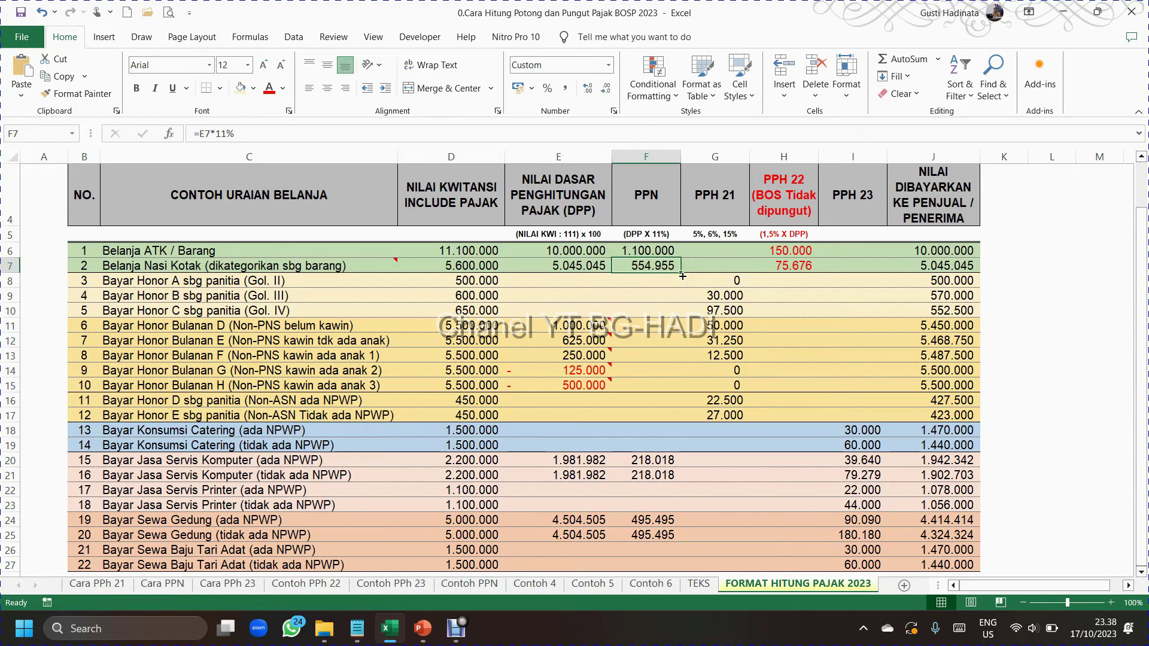
Check the PPH 21 entries for Honor A (Gol. II) and Honor B (Gol. III), including Honor B's receipt value
click(76, 279)
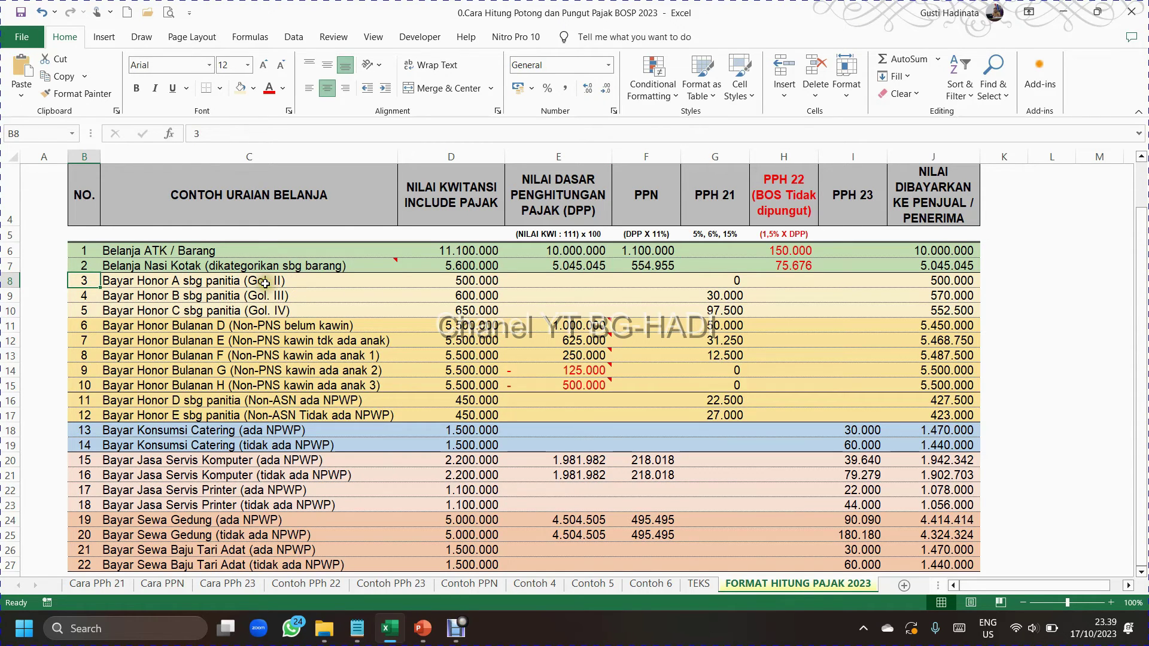
click(315, 282)
click(726, 279)
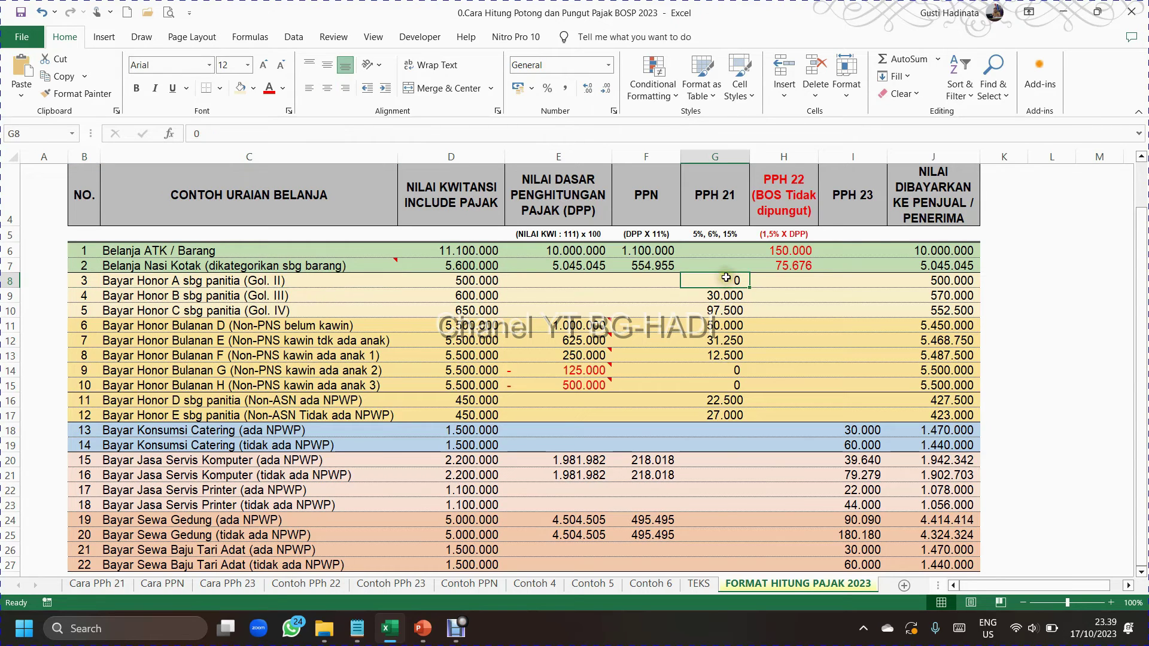
click(718, 156)
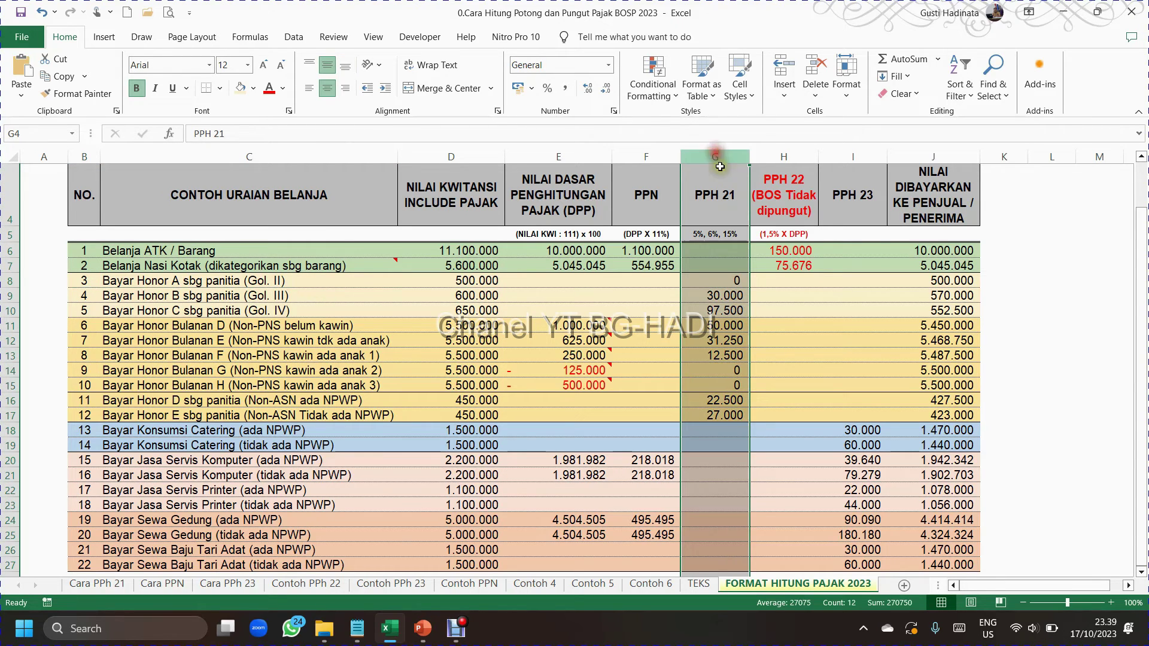
click(703, 286)
click(109, 296)
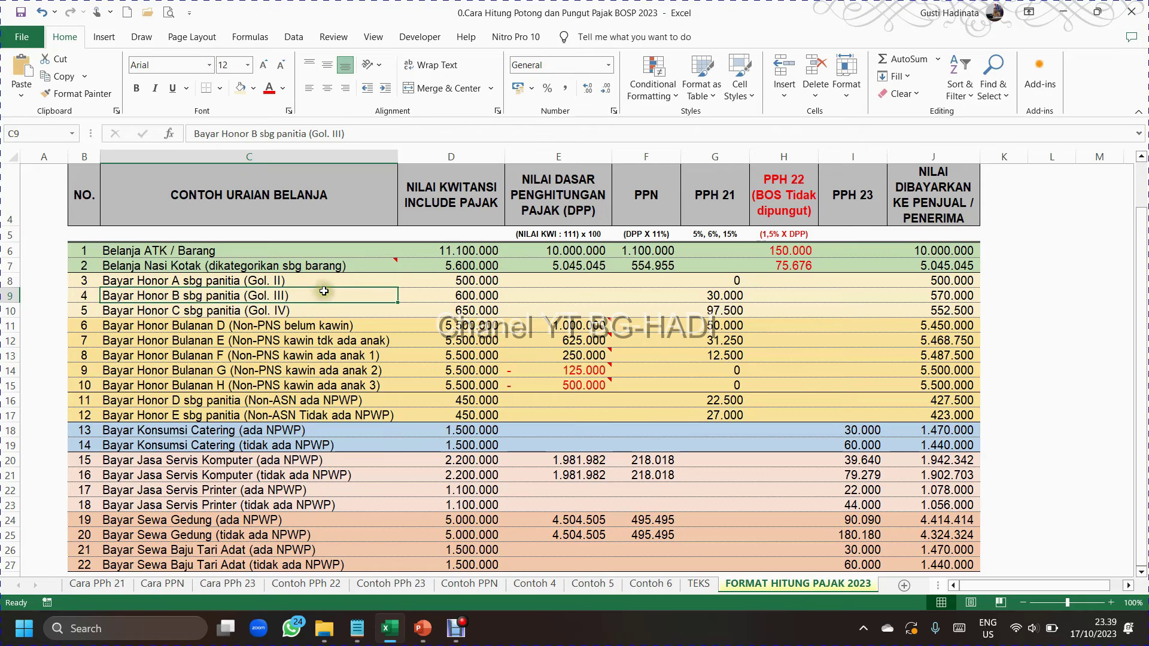
click(718, 296)
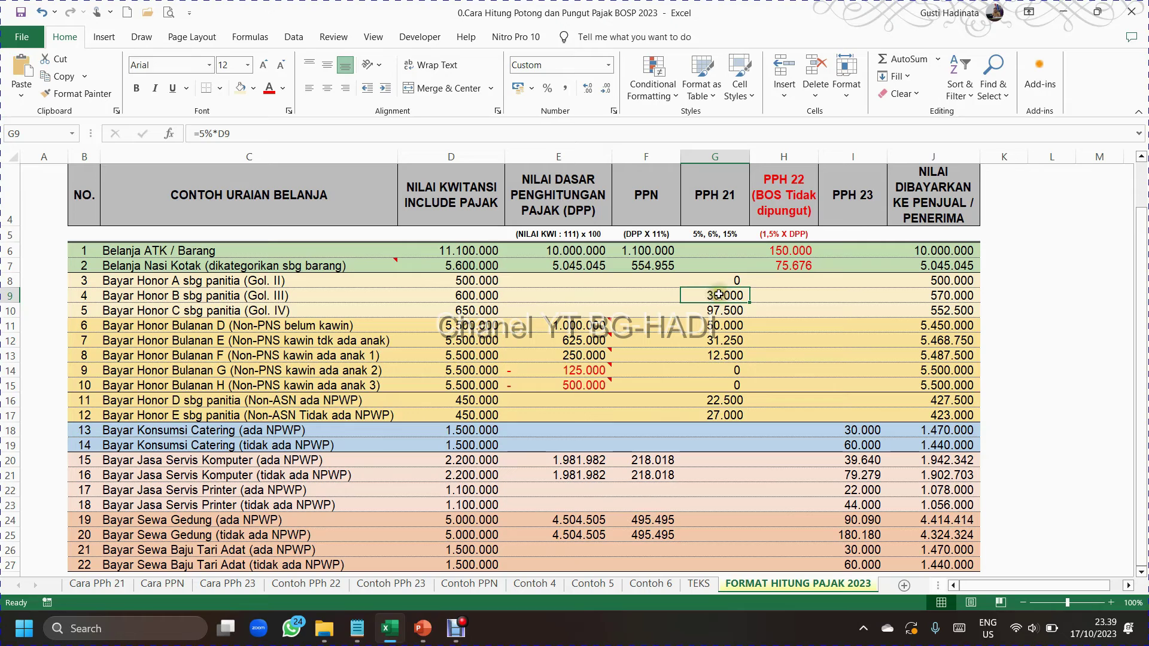
click(482, 295)
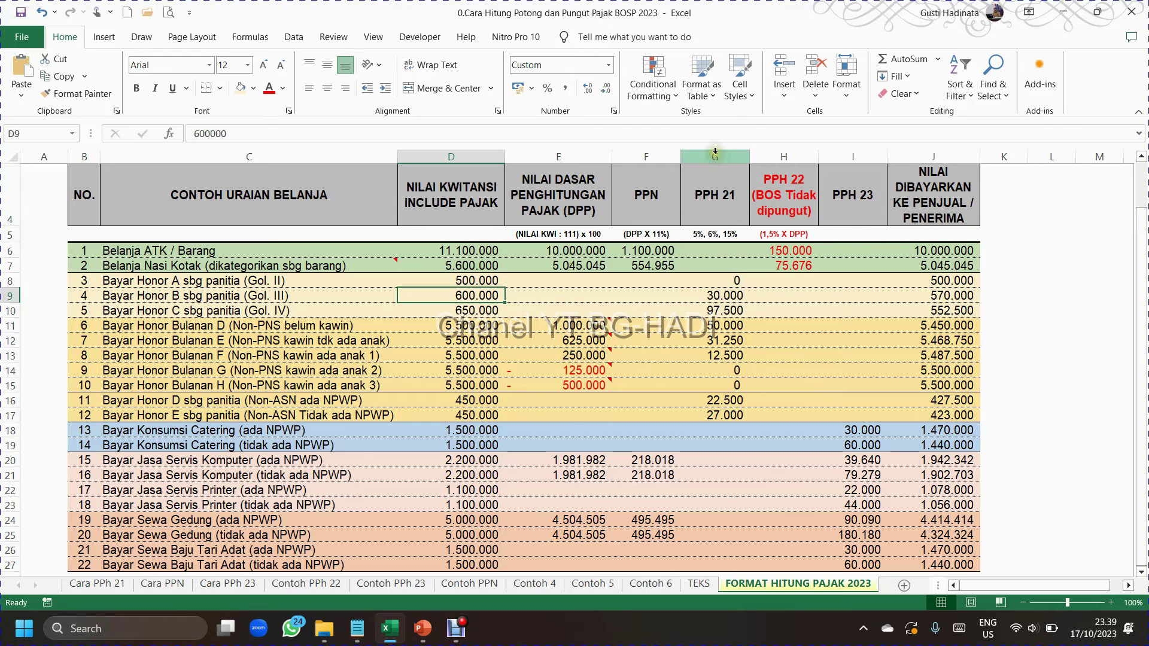
Inspect the receipt value and the PPH 21 formula for Honor C (Gol. IV), leaving the formula as it is
click(97, 310)
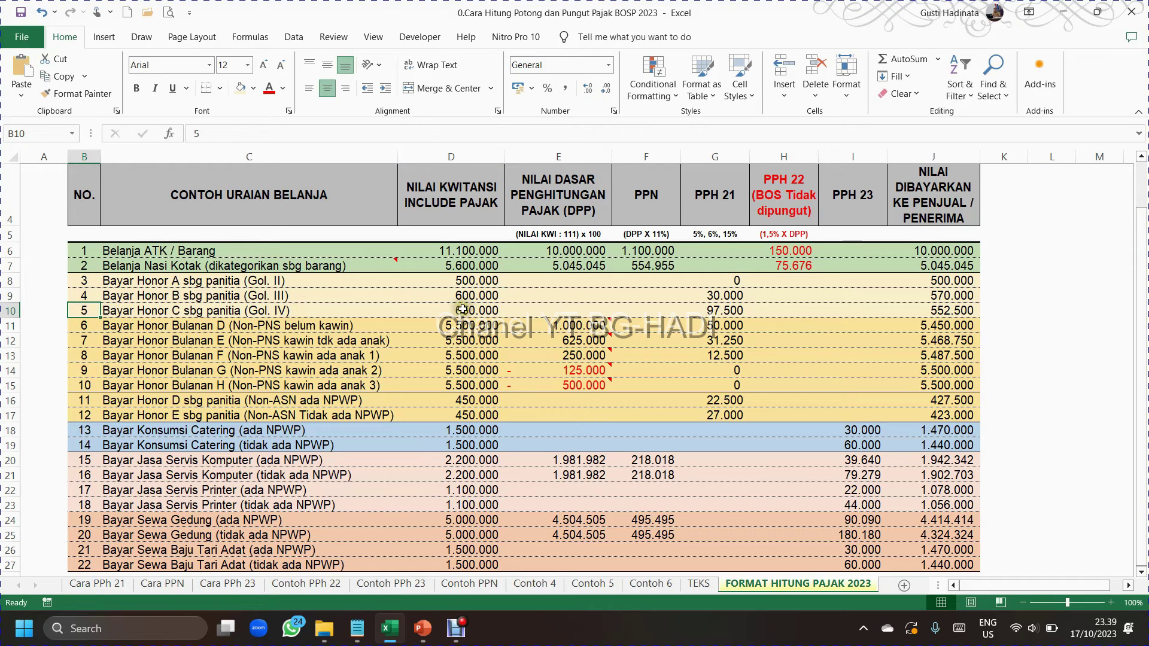
click(490, 312)
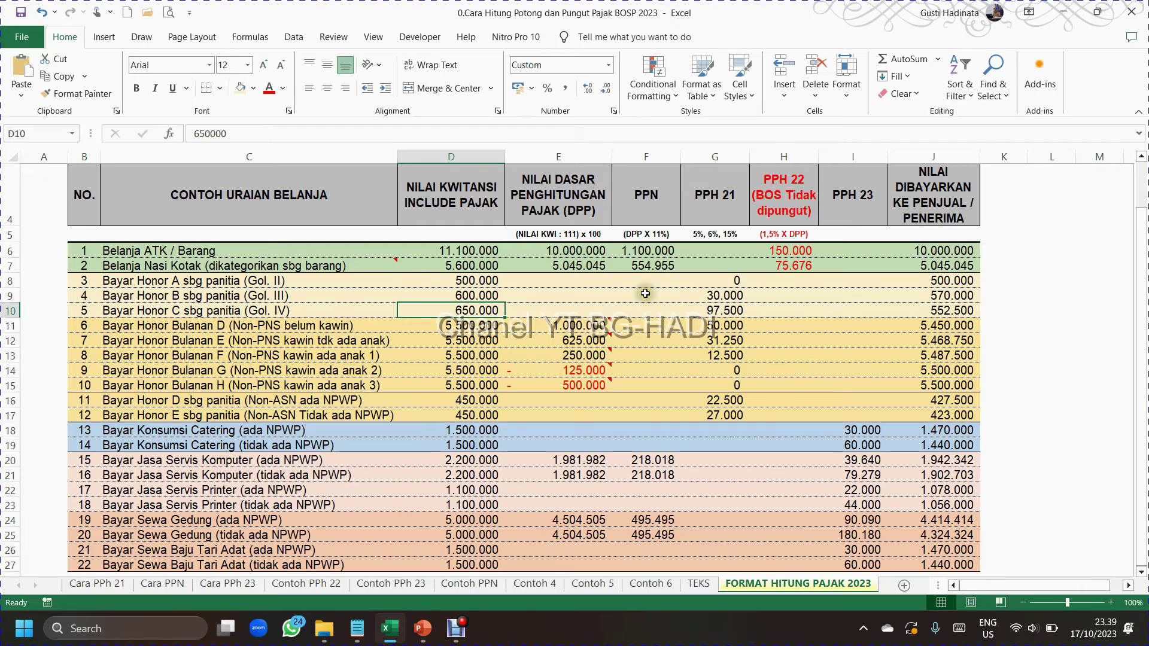
click(720, 308)
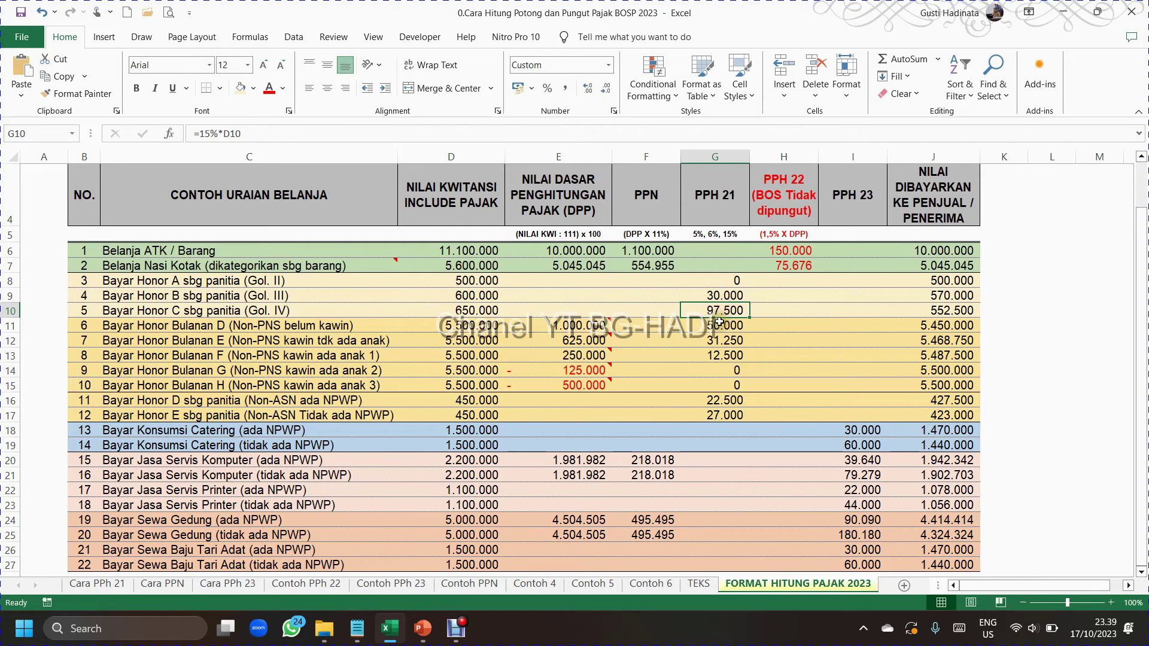
click(267, 128)
drag(257, 133, 143, 134)
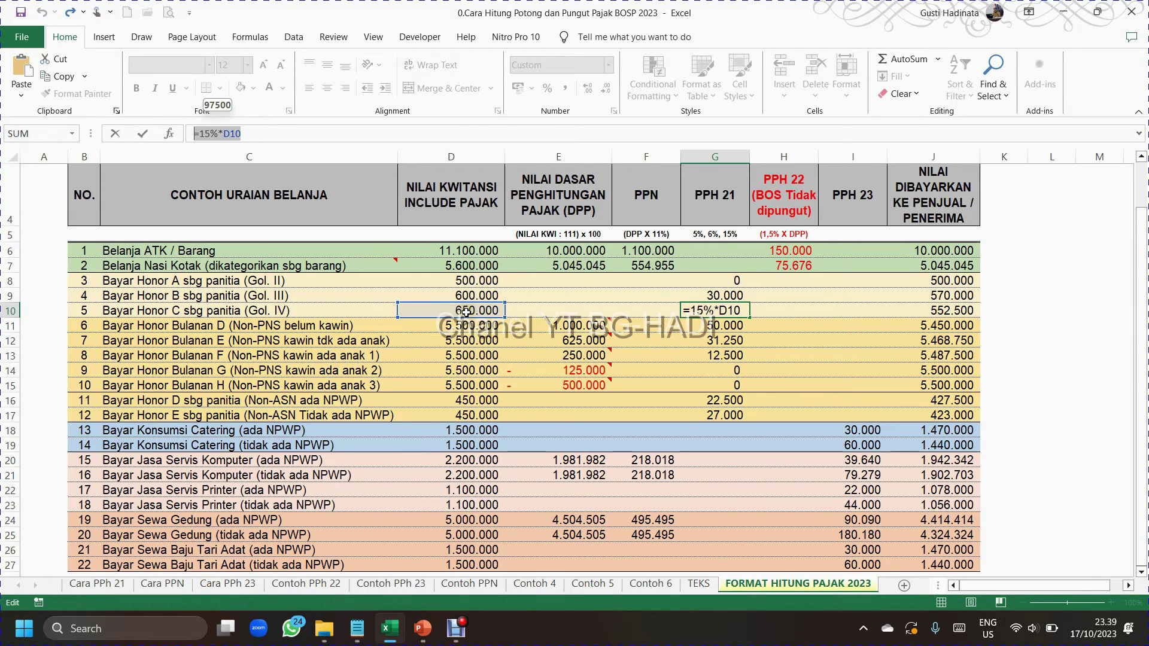
key(Return)
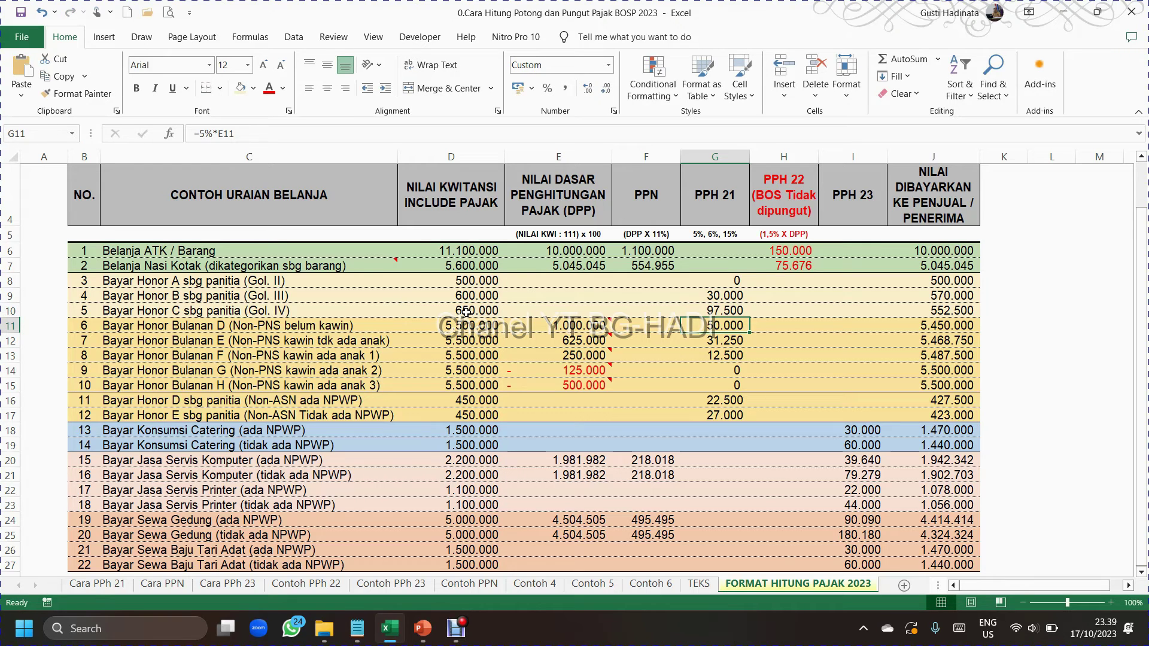
Inspect the receipt value, the DPP formula with its PTKP note, and the PPH 21 formula for Honor Bulanan D (Non-PNS belum kawin)
click(113, 328)
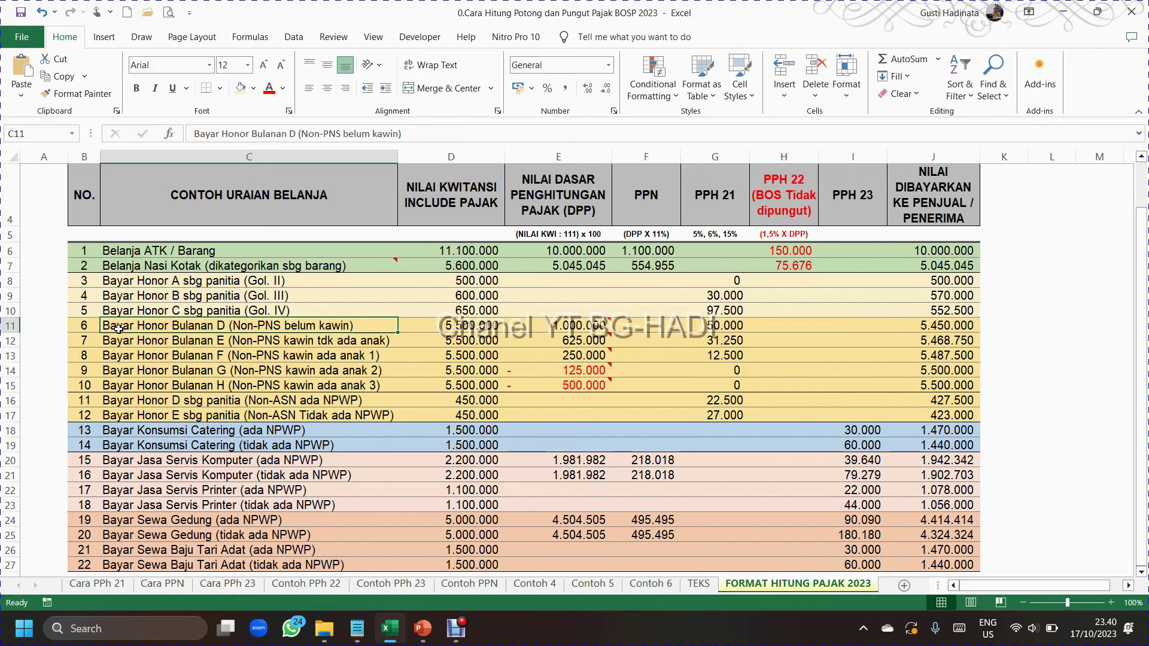
click(470, 326)
mouse_move(582, 325)
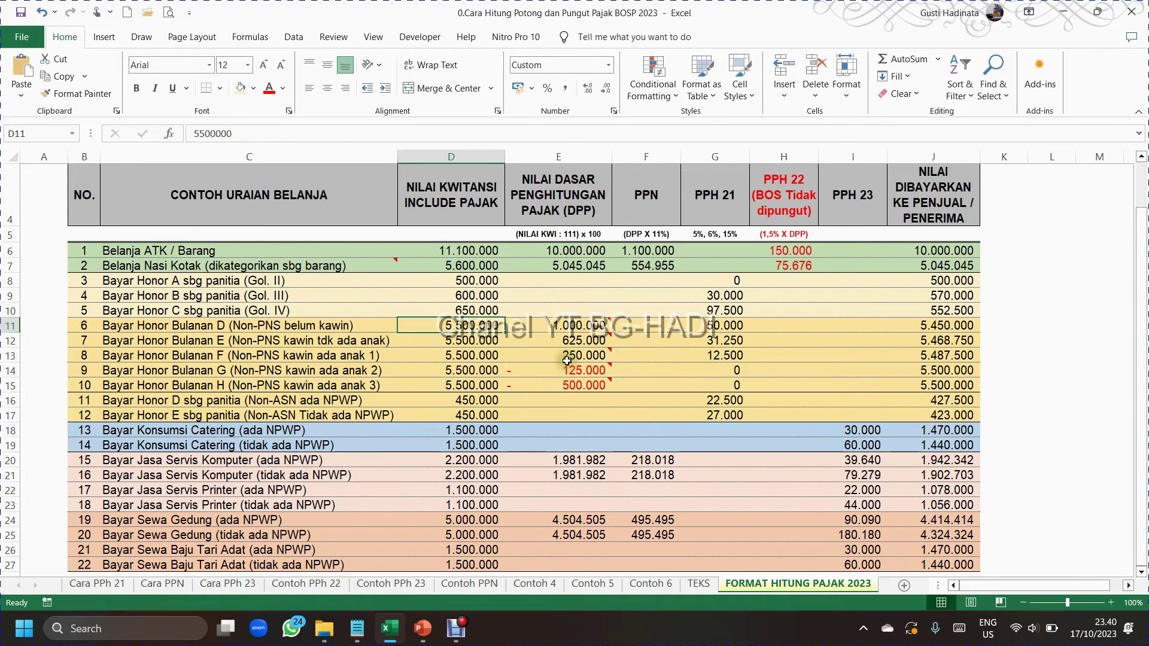
click(568, 326)
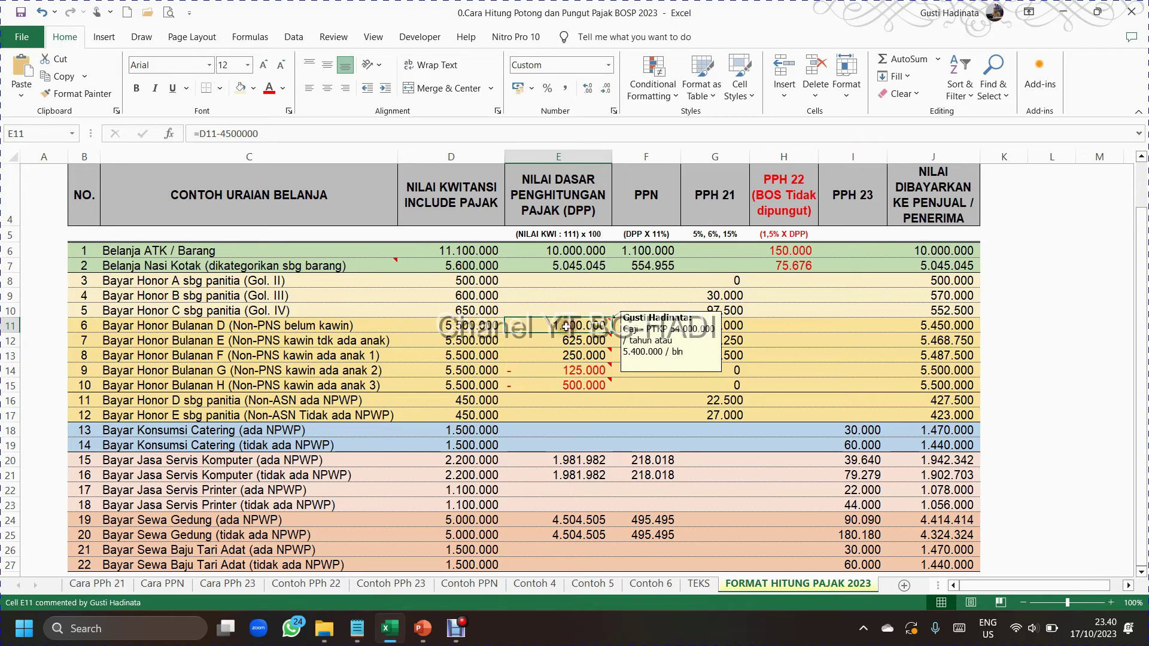
click(477, 326)
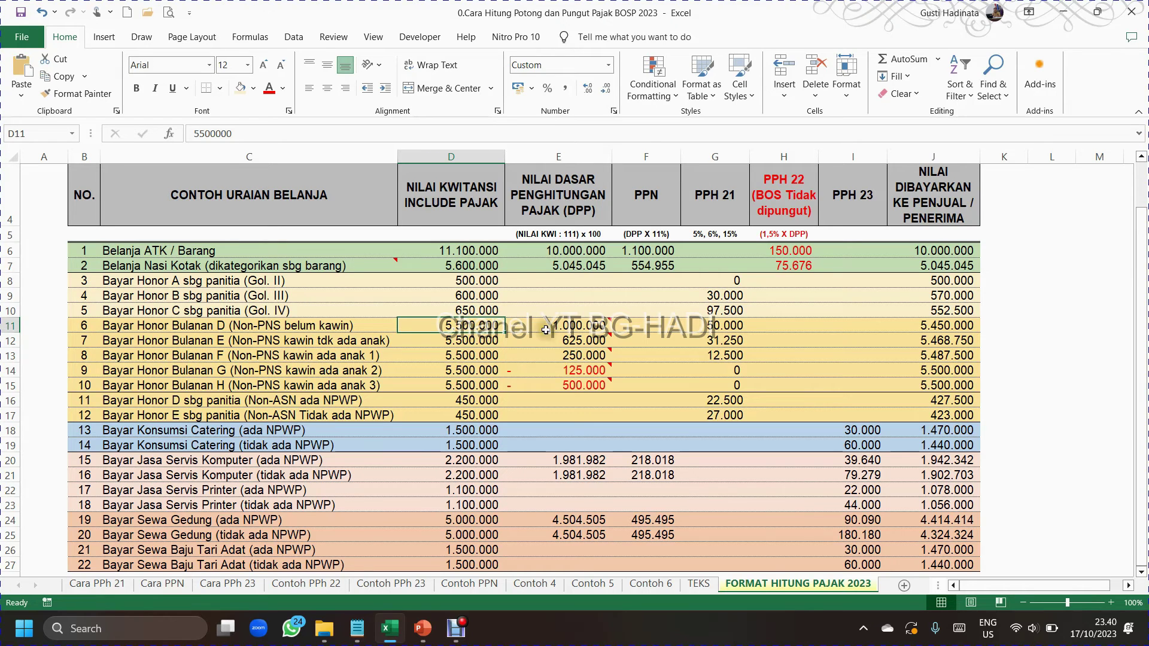
click(583, 326)
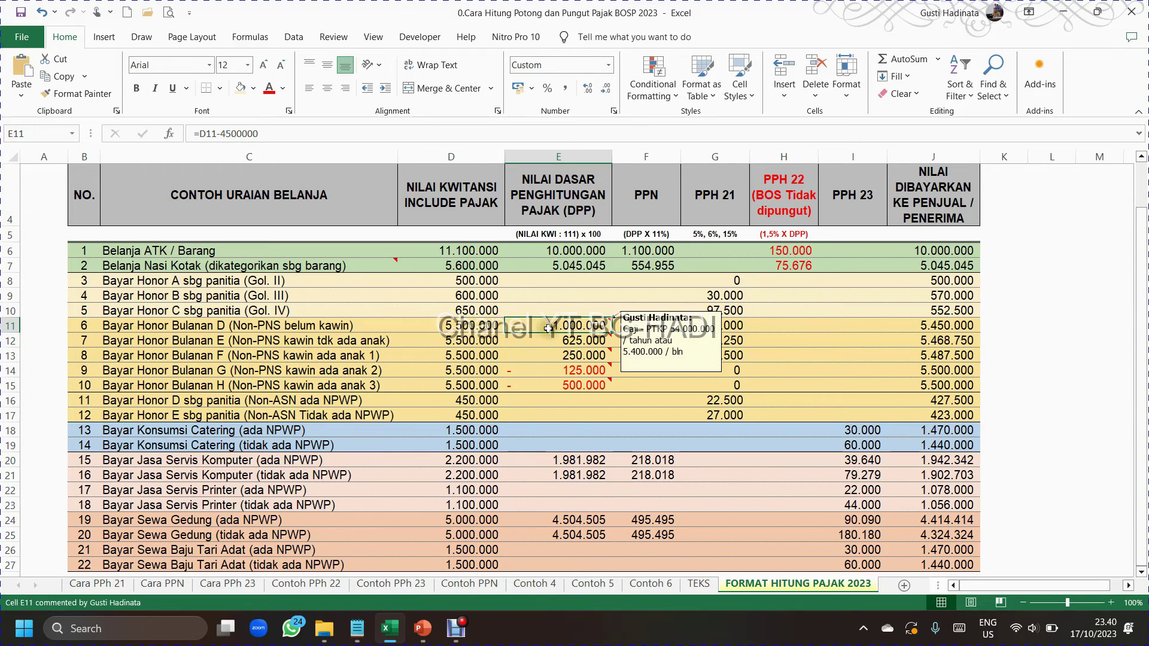
mouse_move(558, 336)
click(731, 327)
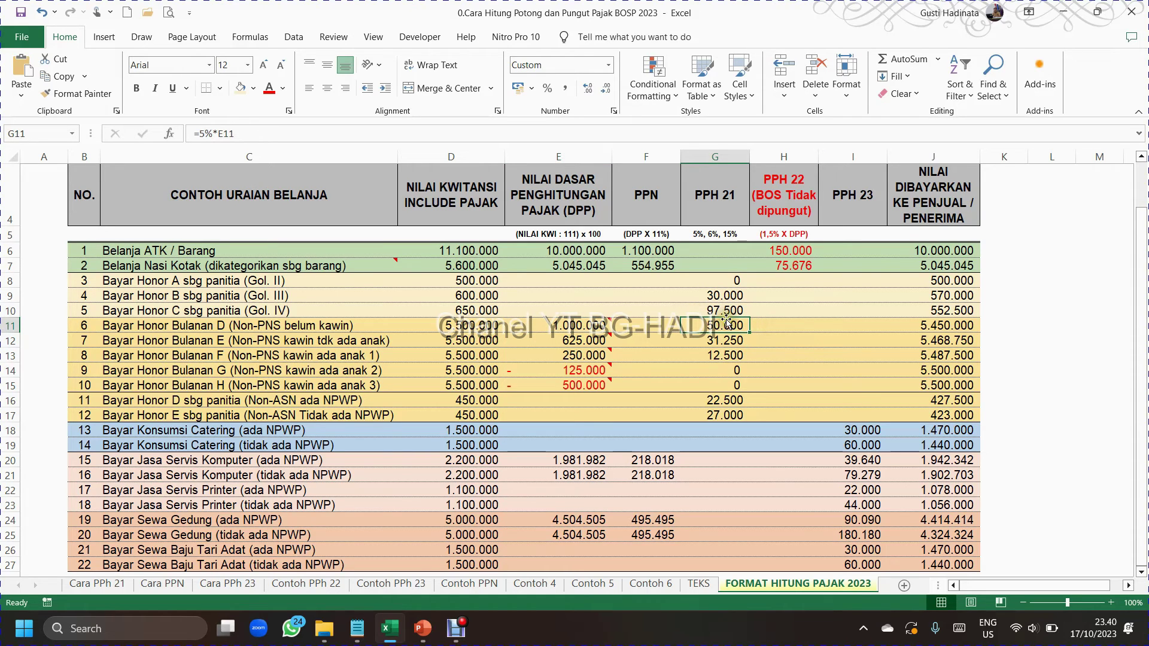
click(562, 325)
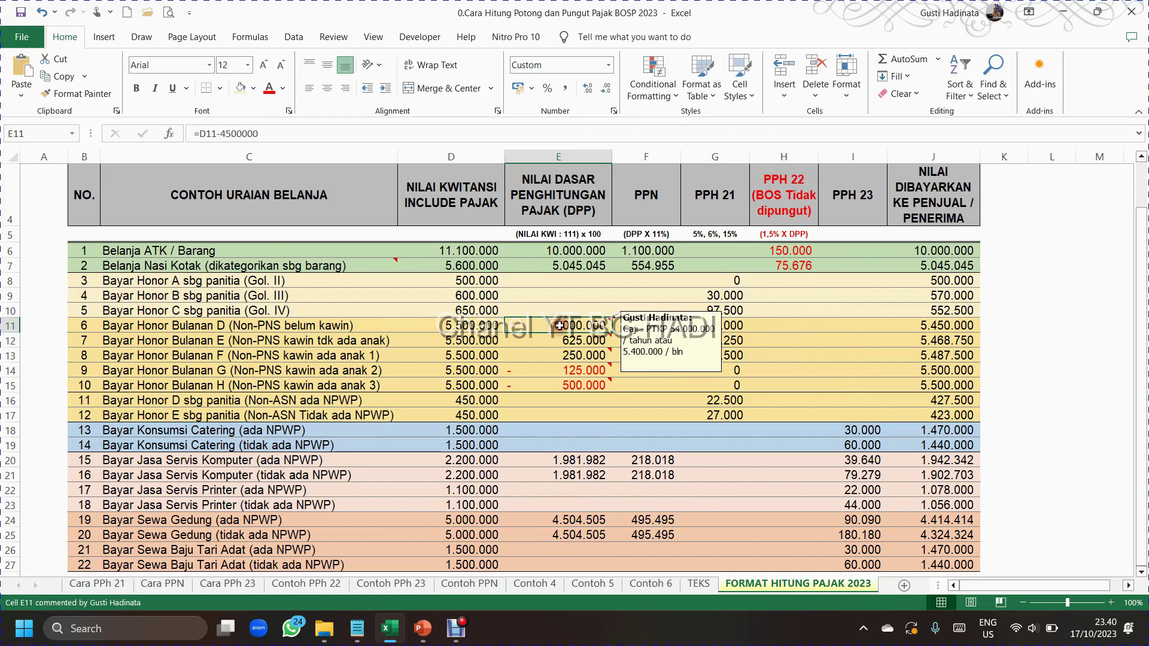
Inspect the DPP formula with its PTKP note and the PPH 21 formula for Honor Bulanan E (Non-PNS kawin tdk ada anak)
click(468, 326)
key(Down)
key(Left)
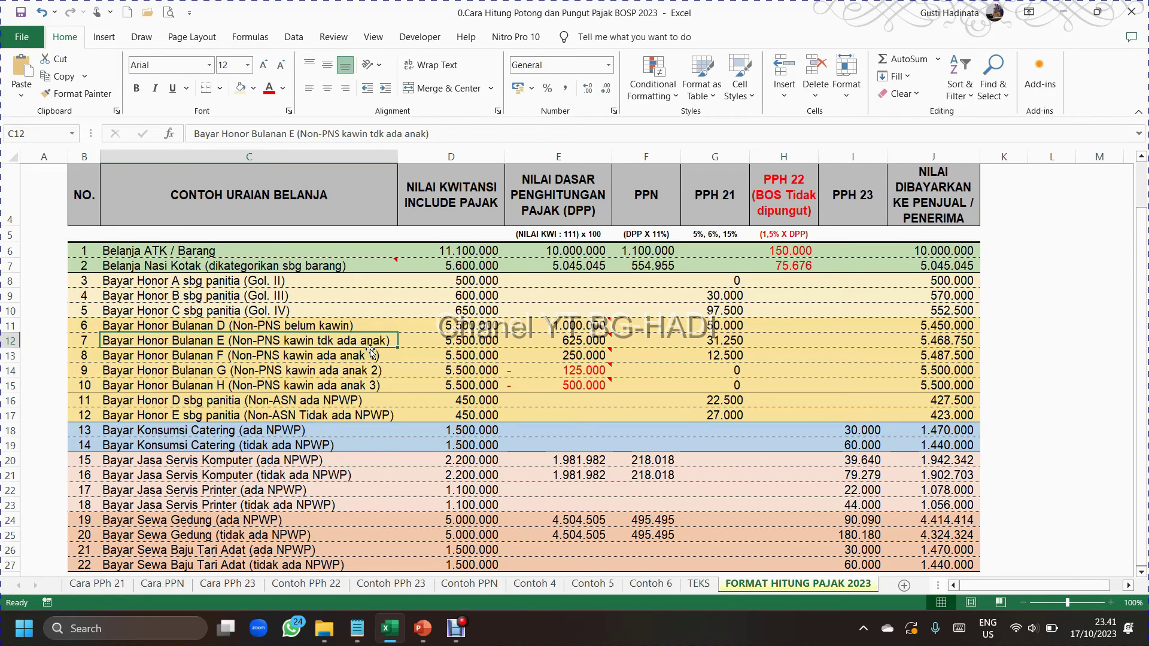
mouse_move(580, 340)
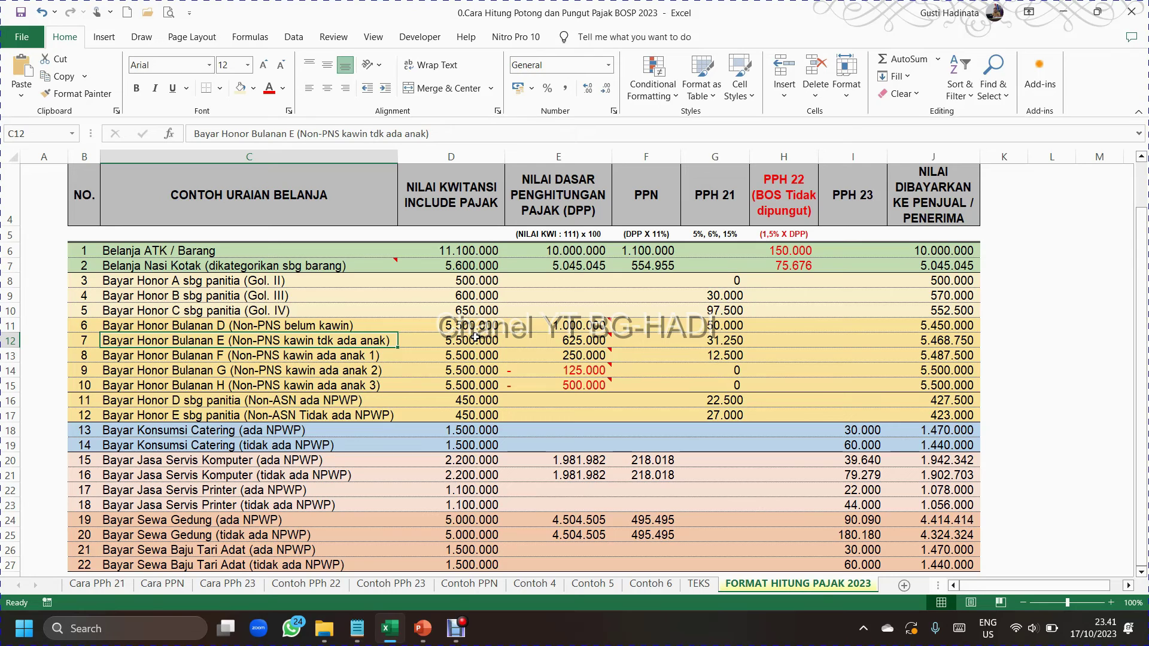
click(549, 339)
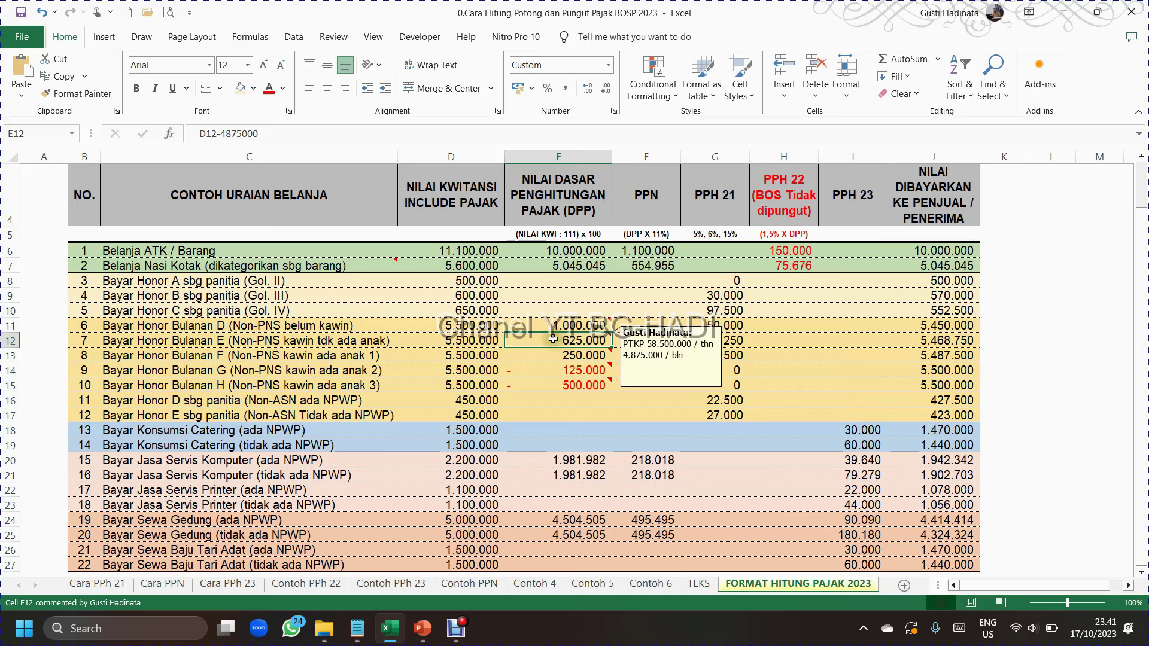
click(728, 339)
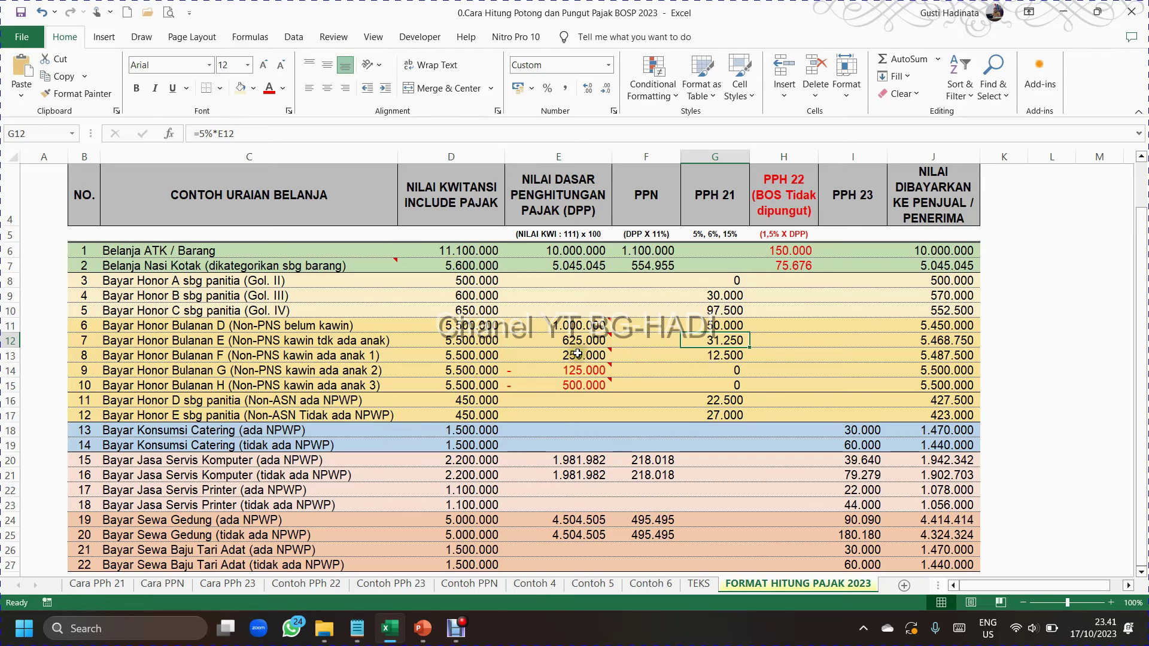
Check the DPP formula, PTKP note, receipt value and PPH 21 entry for Honor Bulanan G (Non-PNS kawin ada anak 2)
click(556, 373)
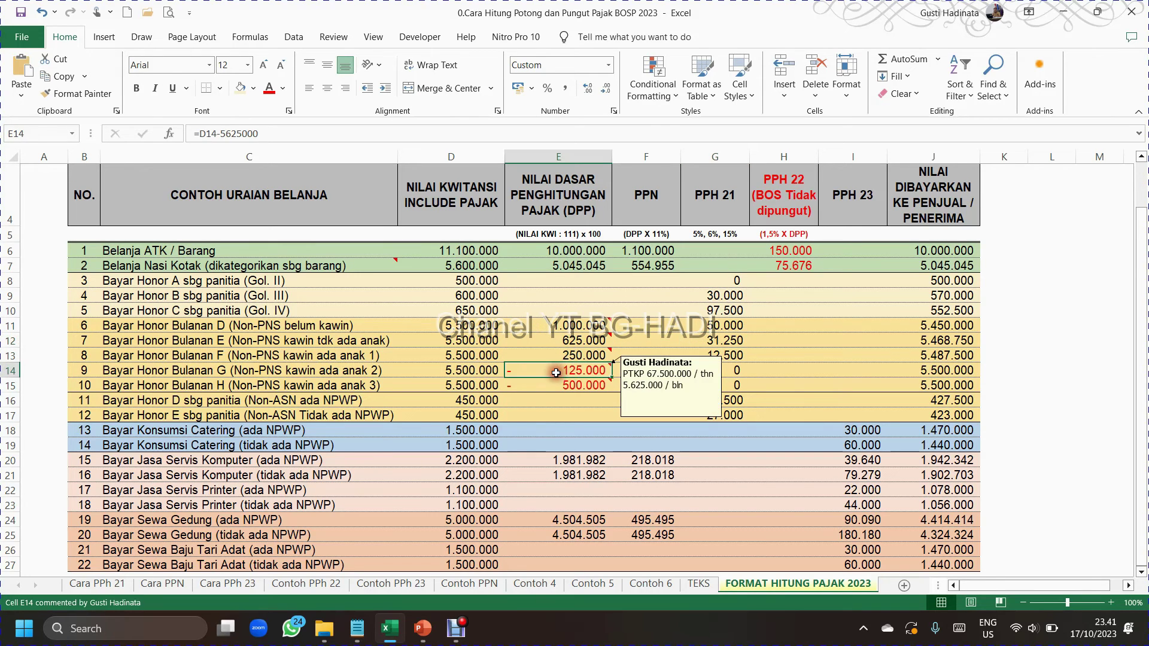
click(721, 372)
click(461, 372)
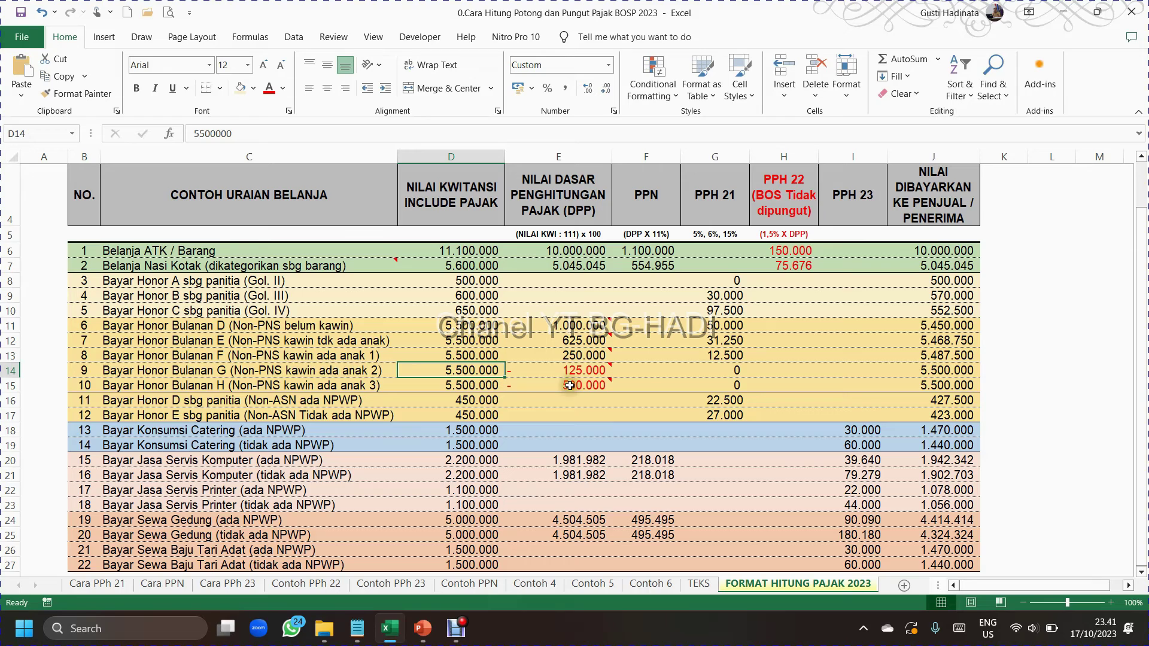
mouse_move(598, 375)
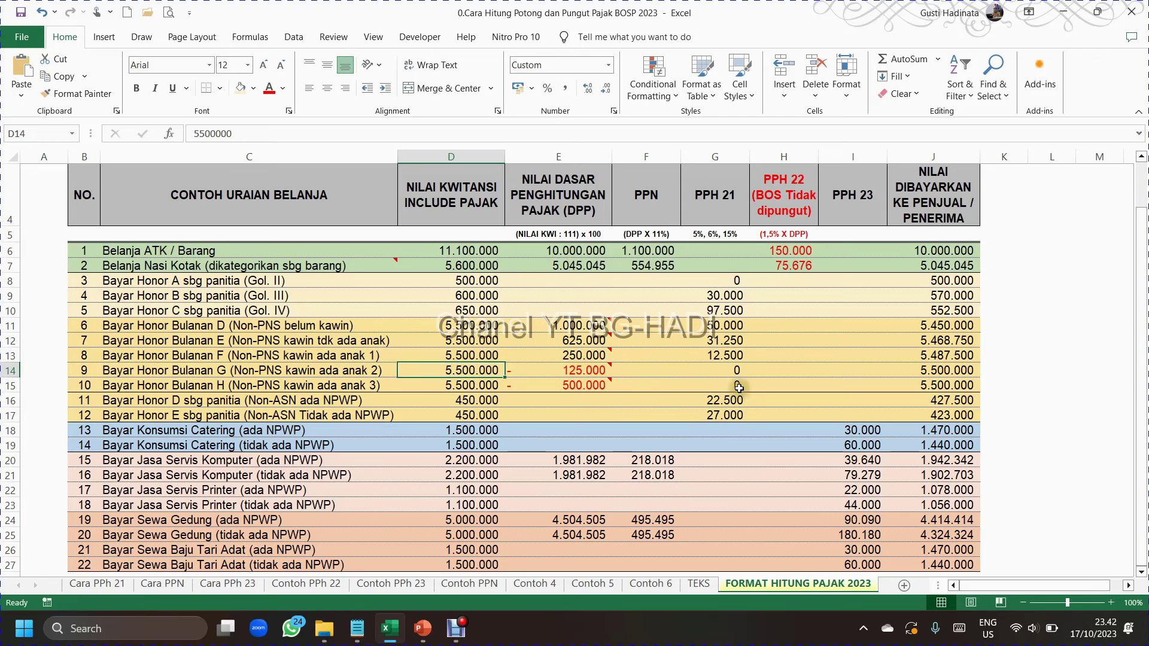
click(727, 368)
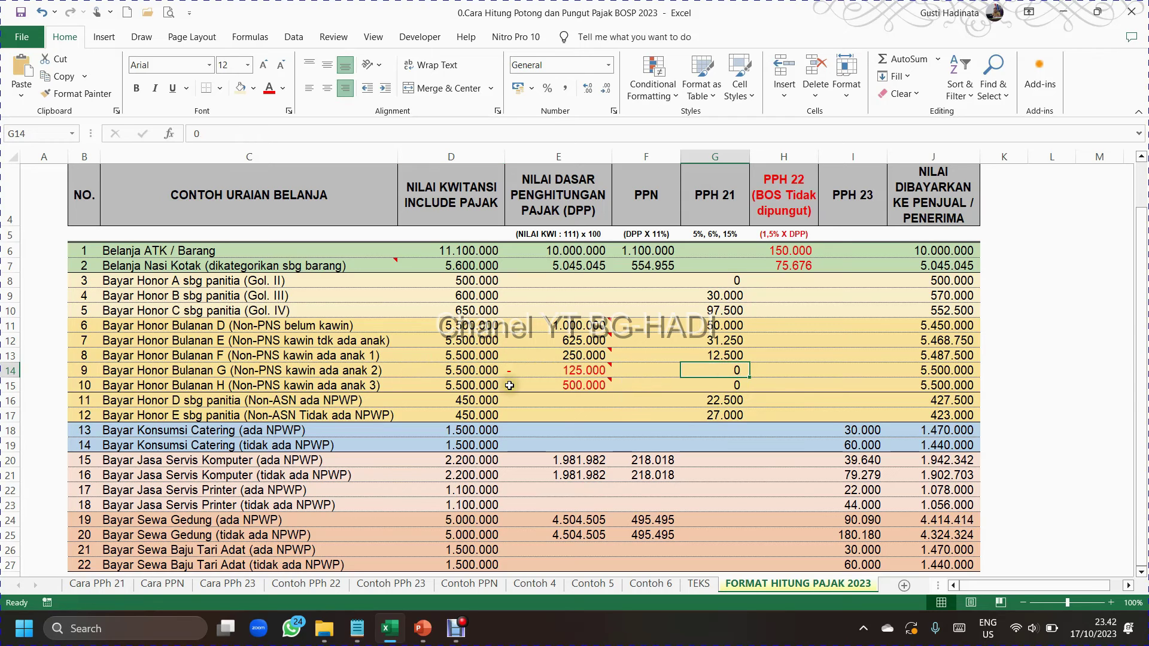
Check the DPP formula, PTKP note, receipt value and PPH 21 entry for Honor Bulanan H (Non-PNS kawin ada anak 3)
click(568, 385)
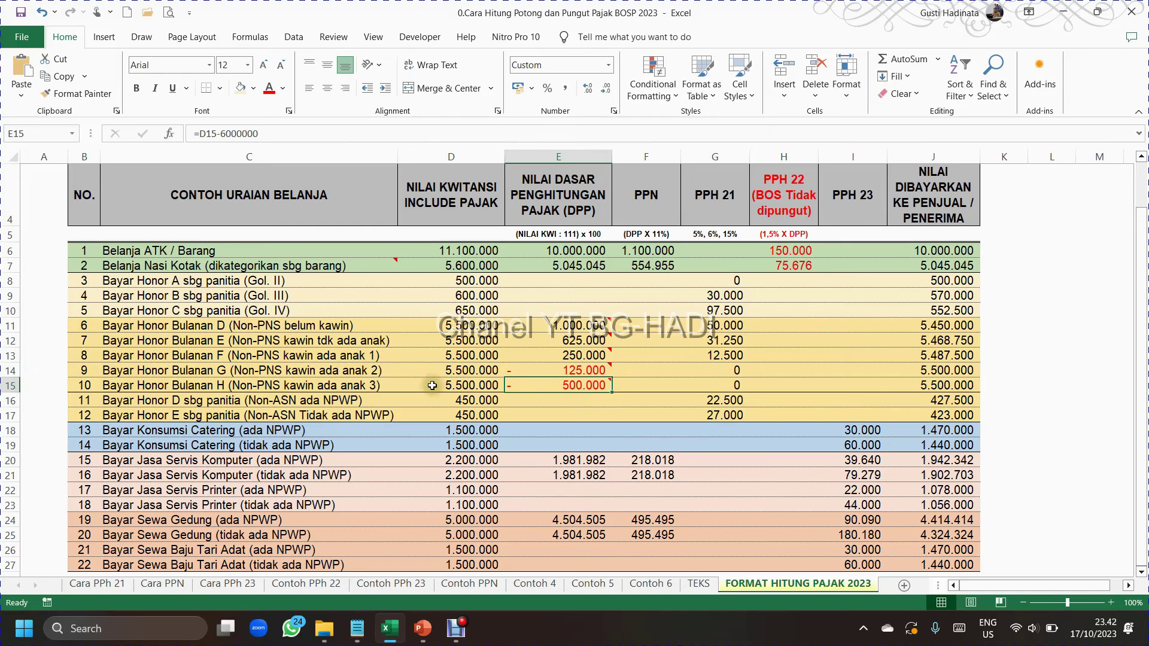
click(462, 385)
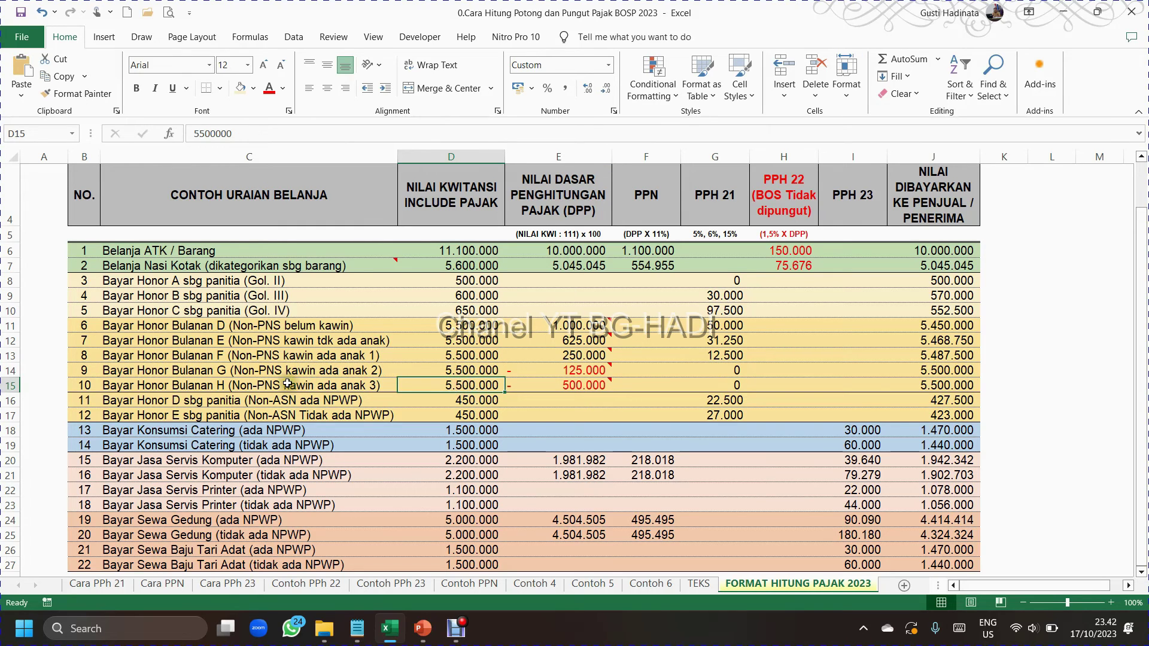
mouse_move(571, 385)
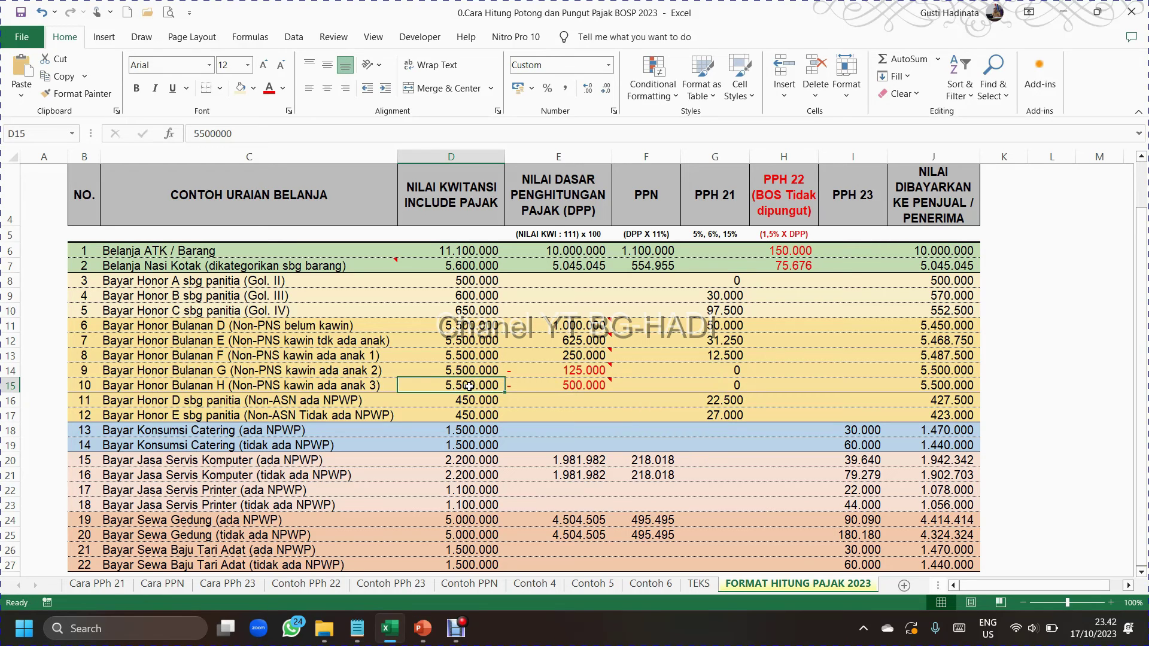
click(579, 385)
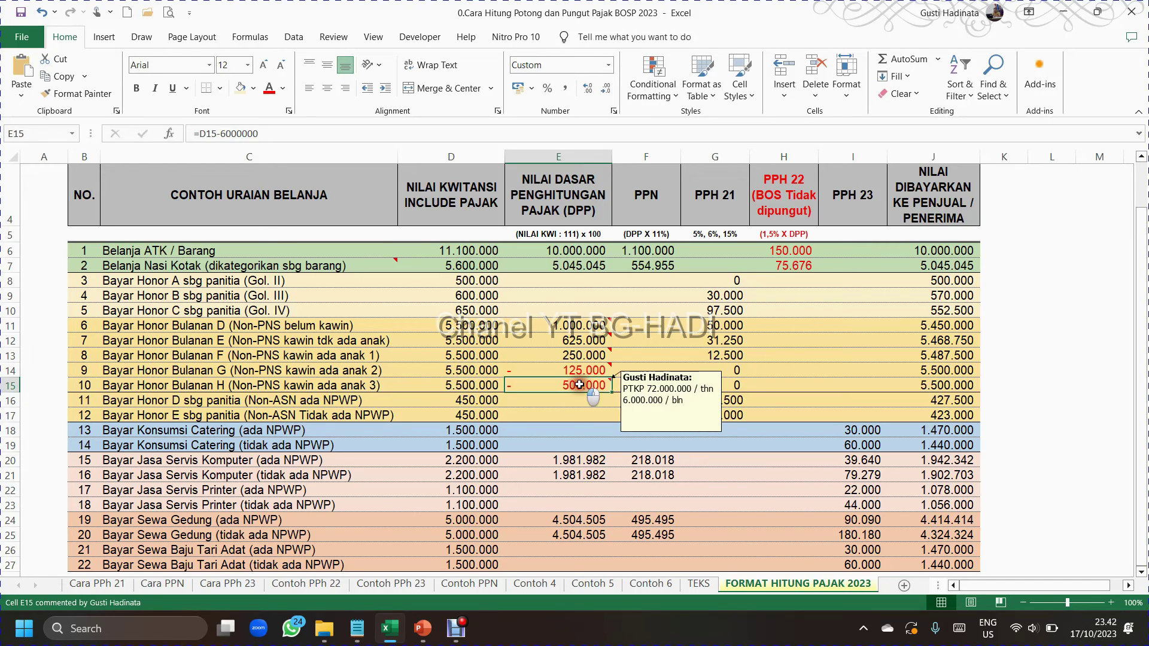
click(731, 384)
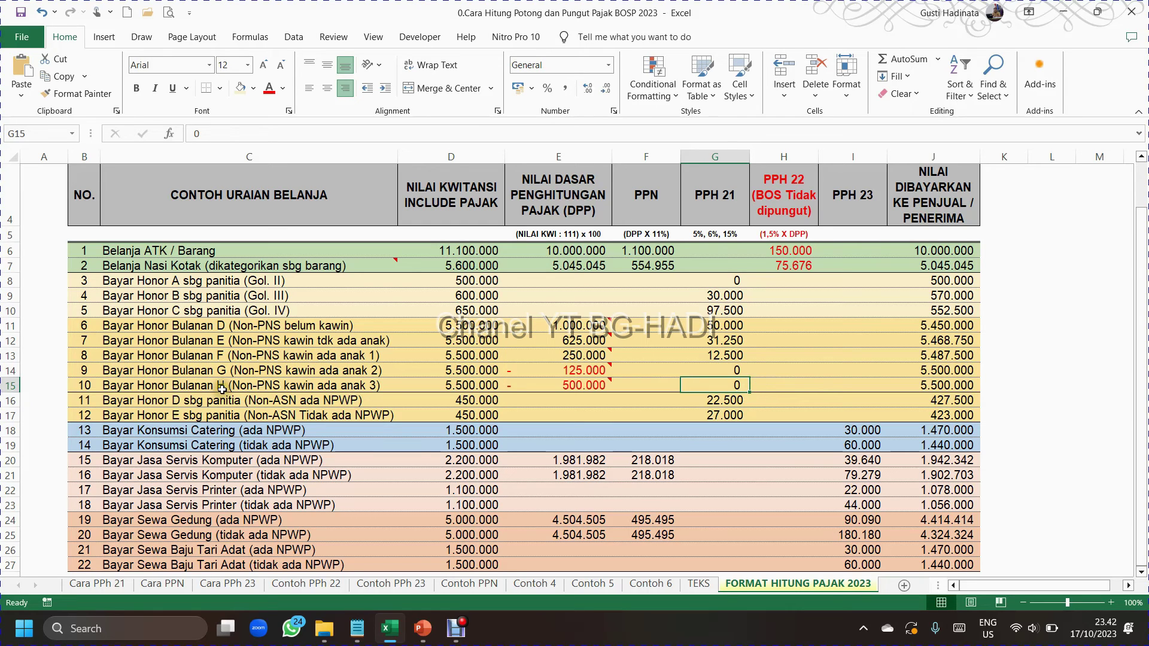
Compare the Non-ASN panitia entries Honor D (ada NPWP) and Honor E (Tidak ada NPWP), and inspect their PPH 21 formulas
click(80, 401)
click(80, 414)
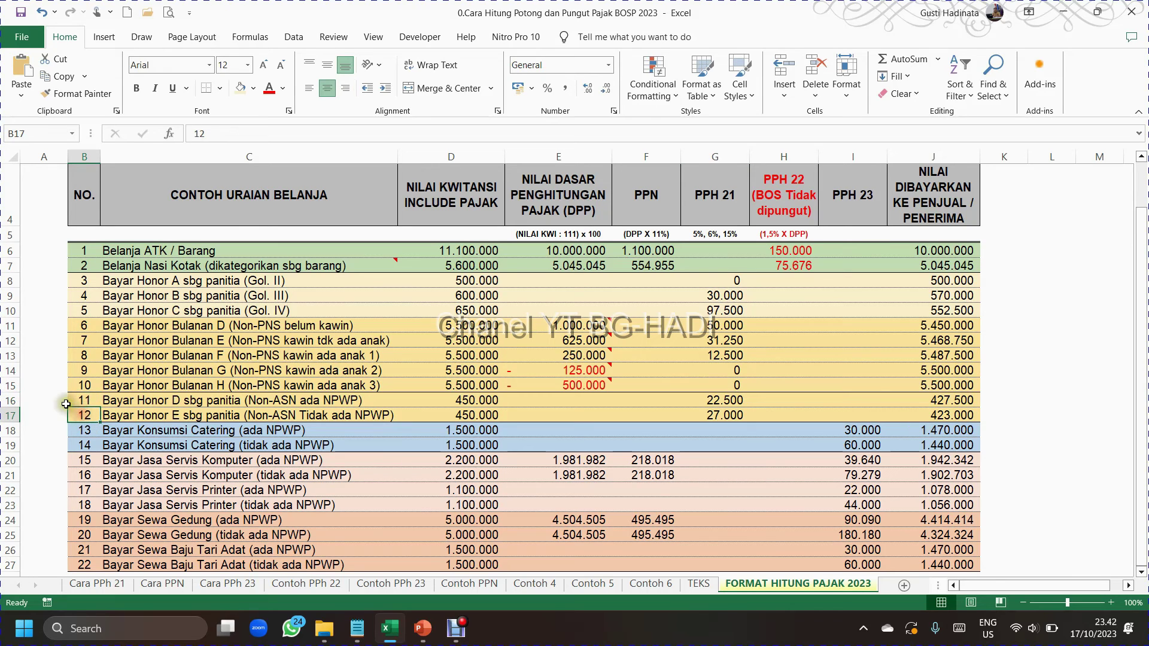
click(107, 399)
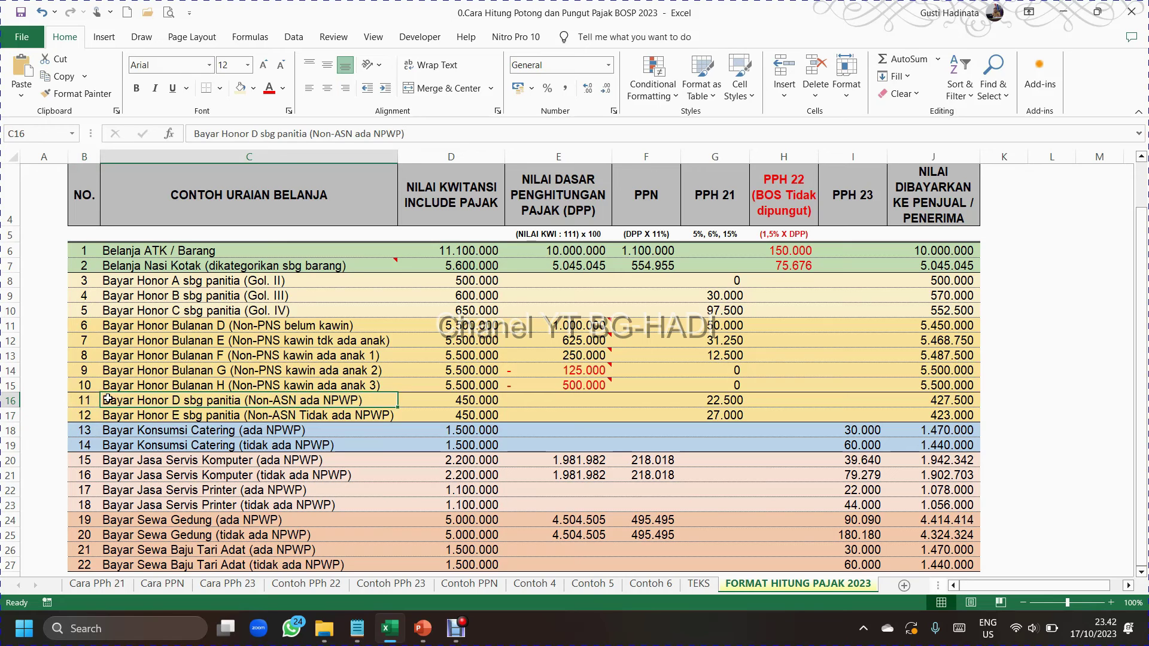
click(336, 412)
click(293, 400)
click(148, 415)
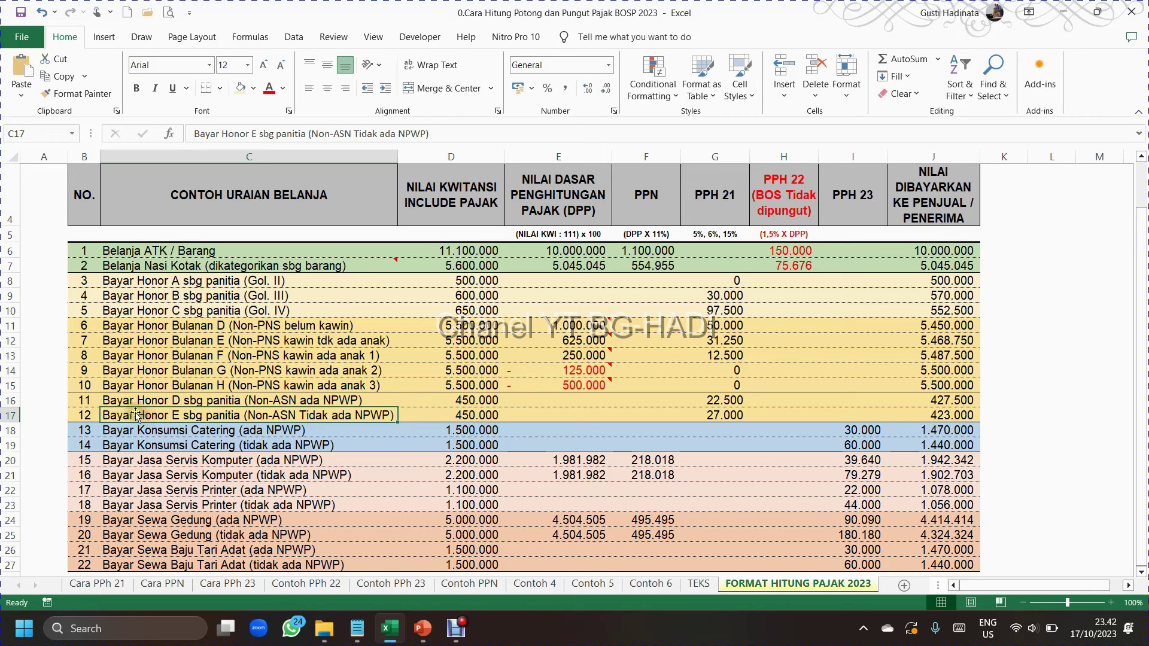
drag(141, 400, 159, 414)
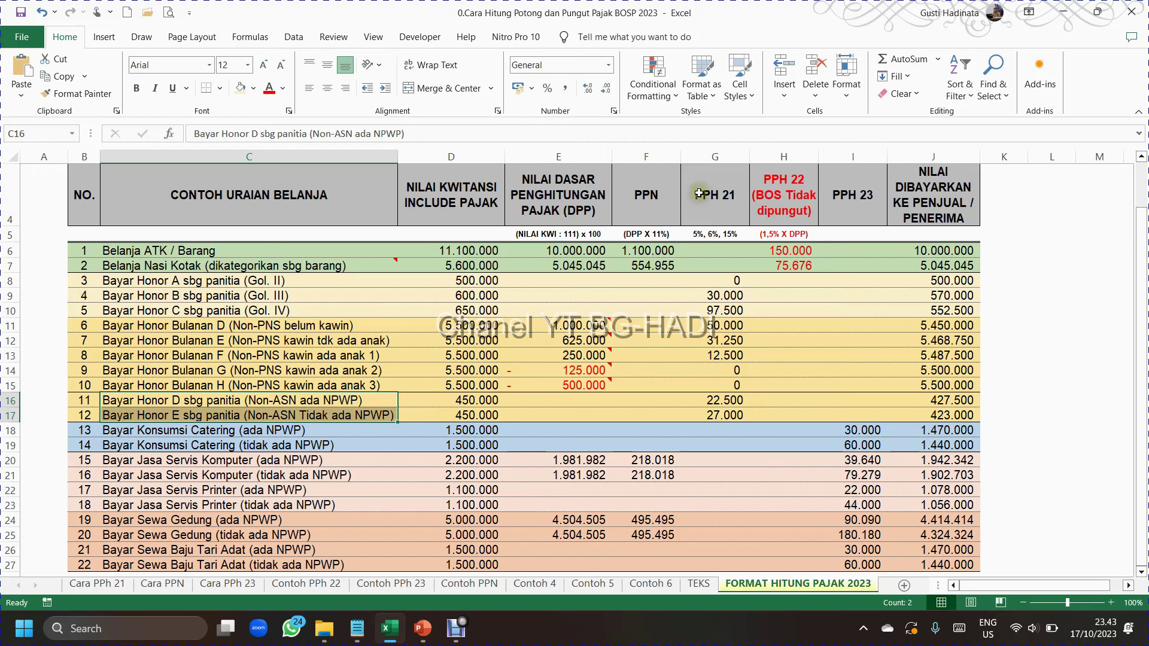
click(704, 153)
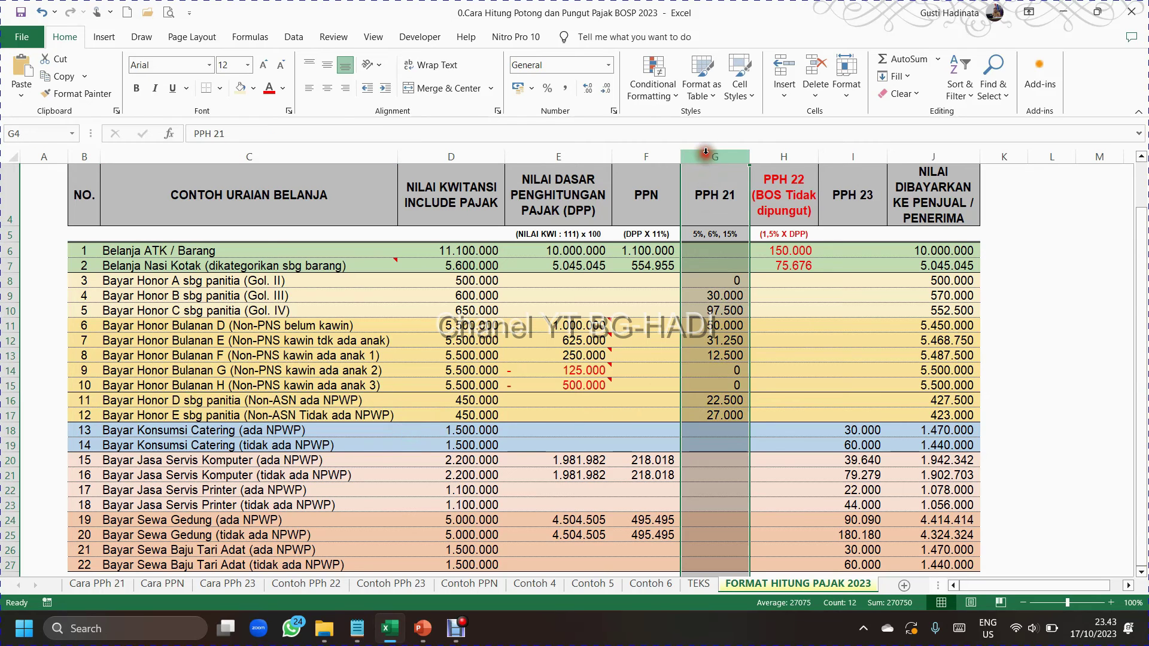
click(714, 399)
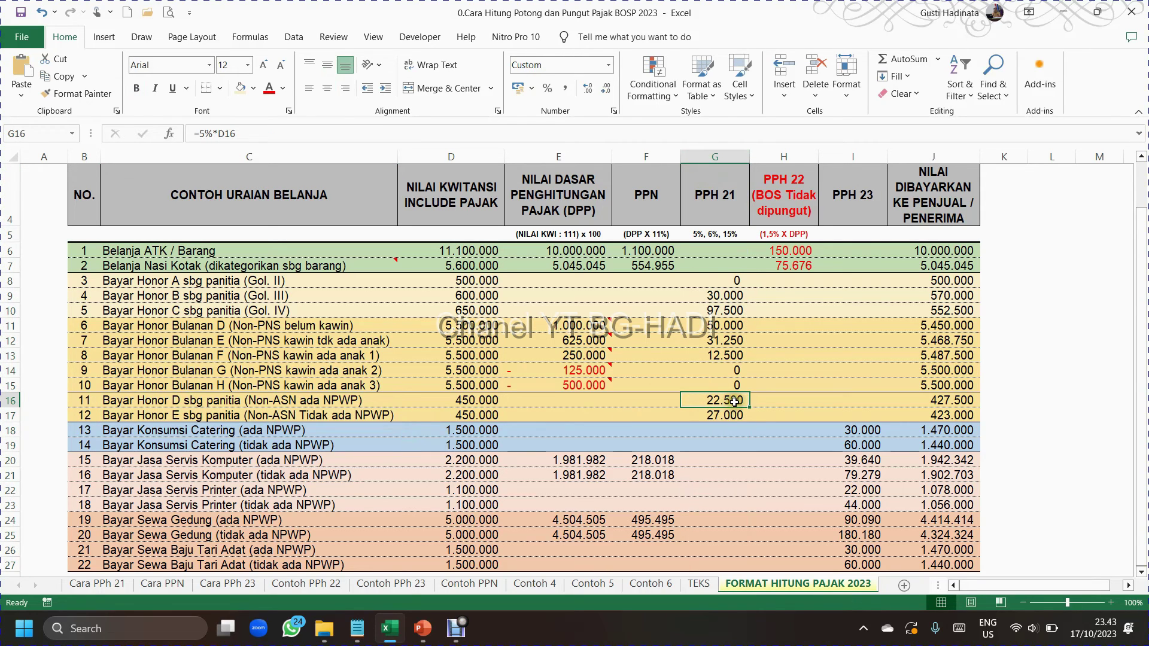
click(719, 414)
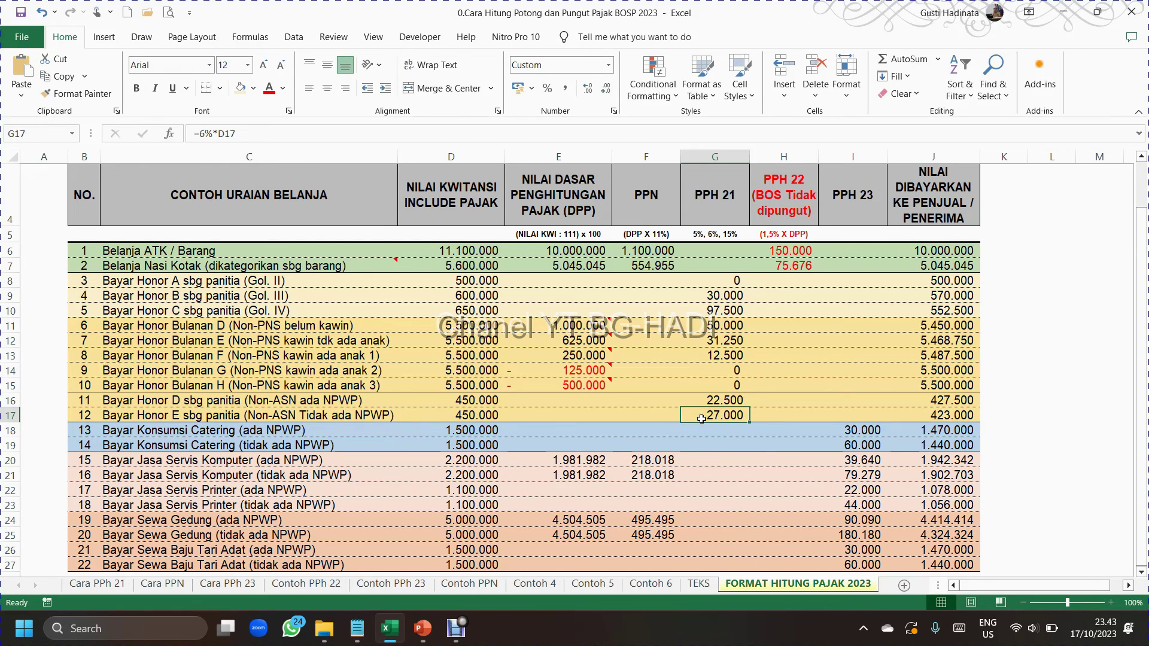
Examine the two Konsumsi Catering entries, with and without NPWP, including the first one's receipt value and the PPH 23 formulas of both
click(3, 431)
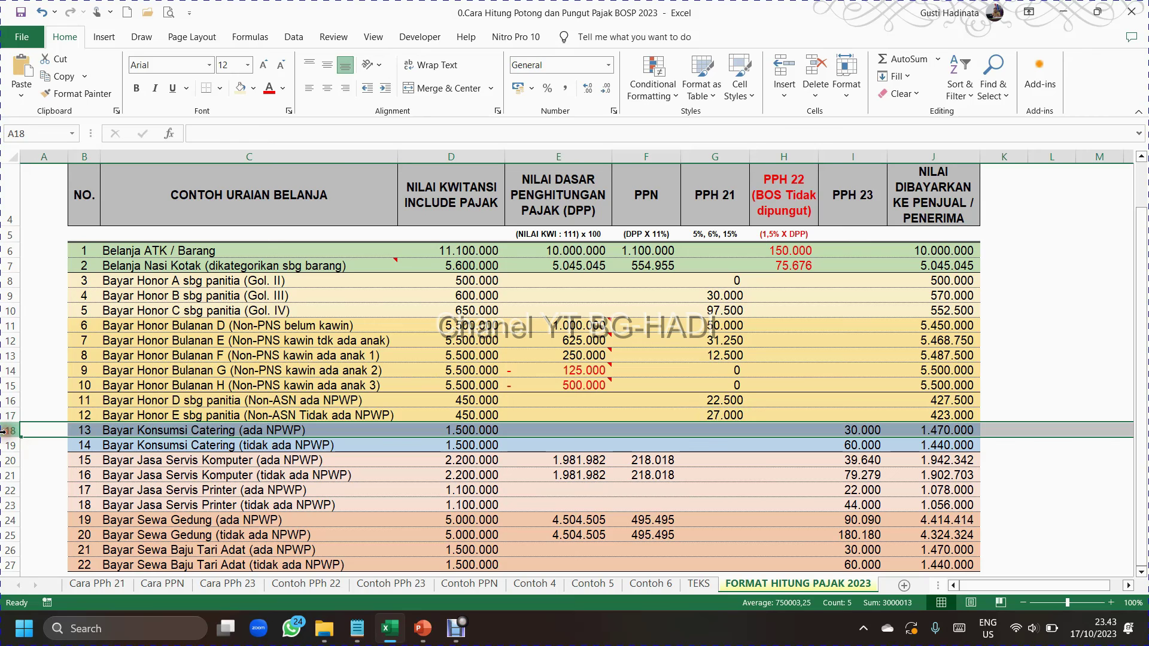
click(8, 445)
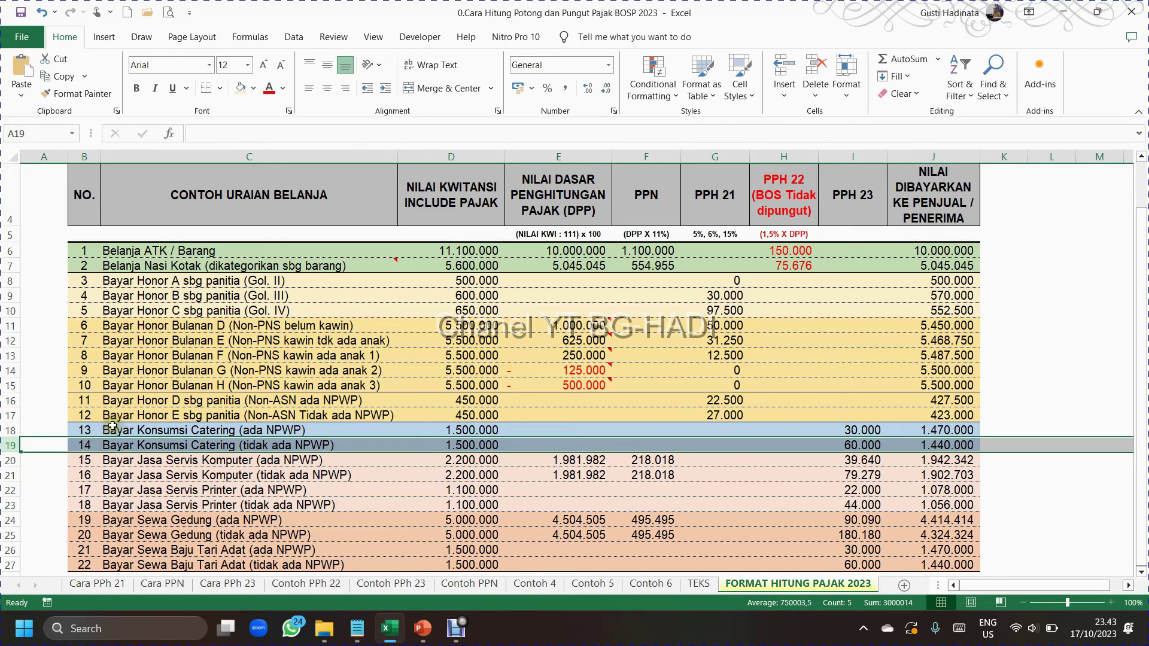
click(112, 426)
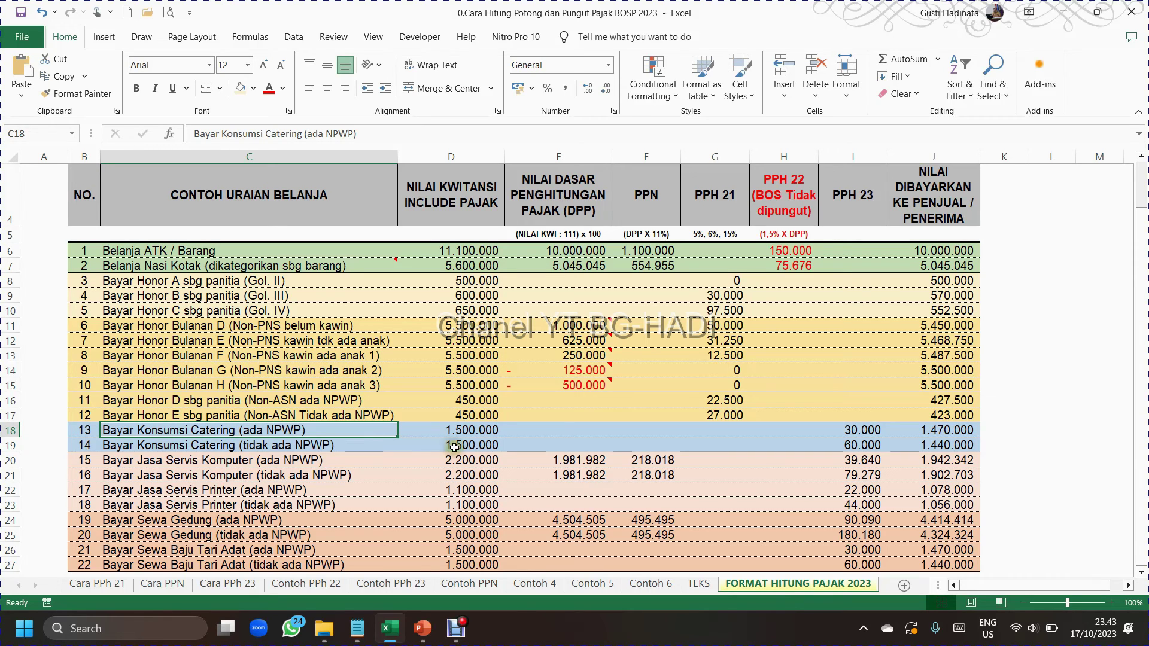
click(483, 431)
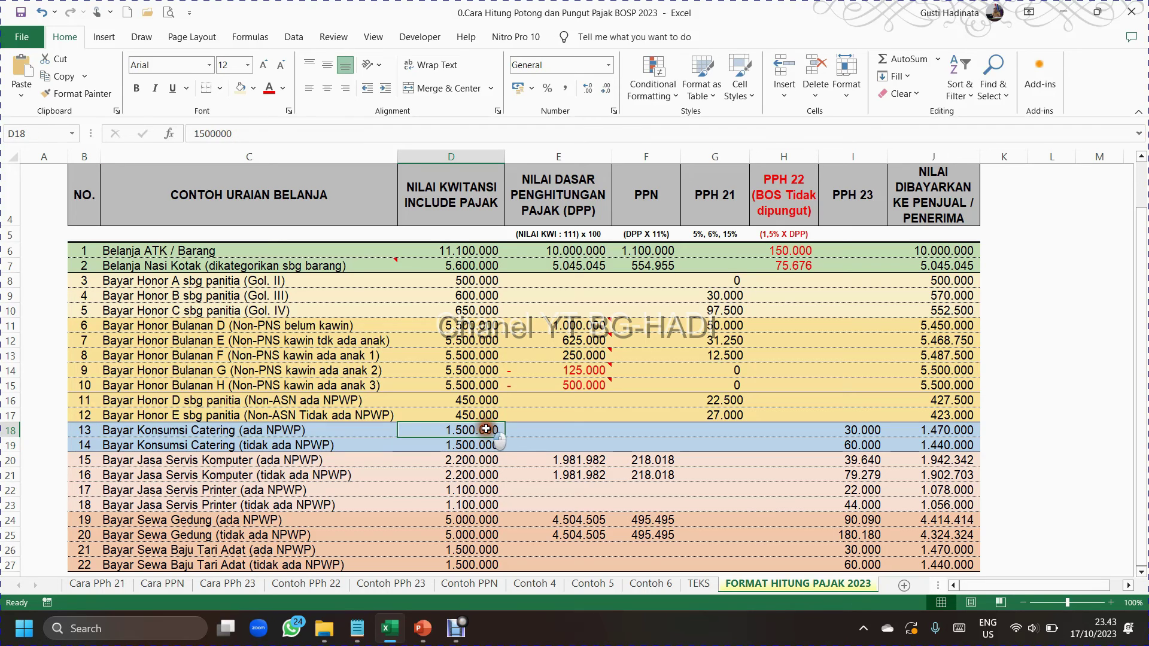
click(486, 429)
click(863, 429)
click(854, 154)
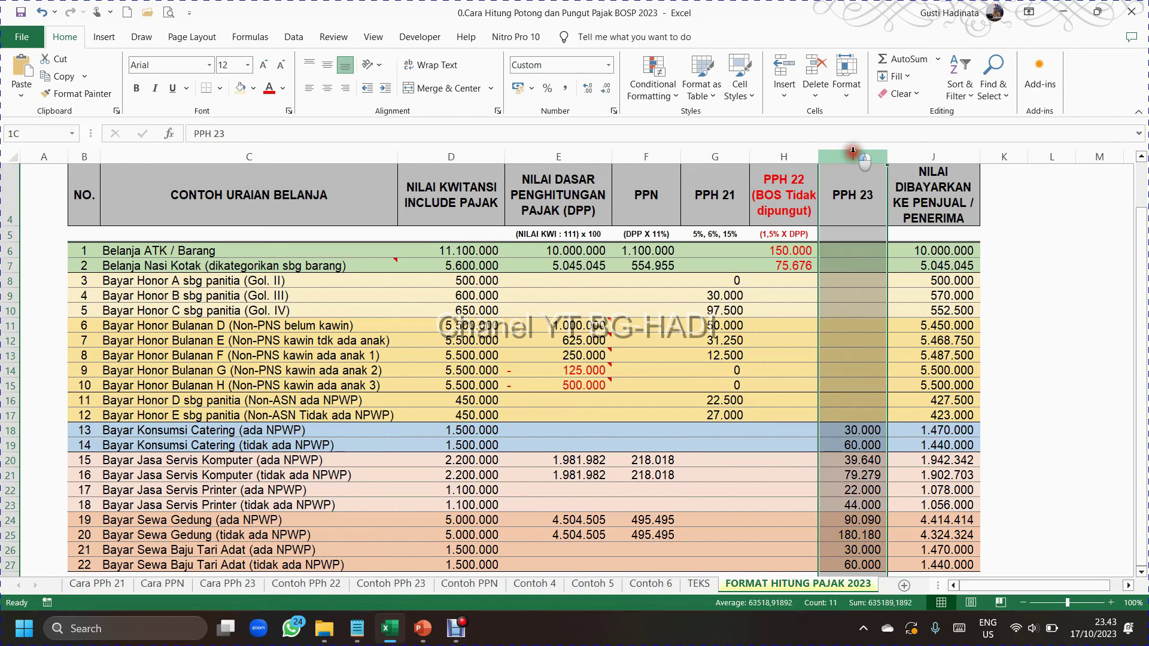
click(843, 430)
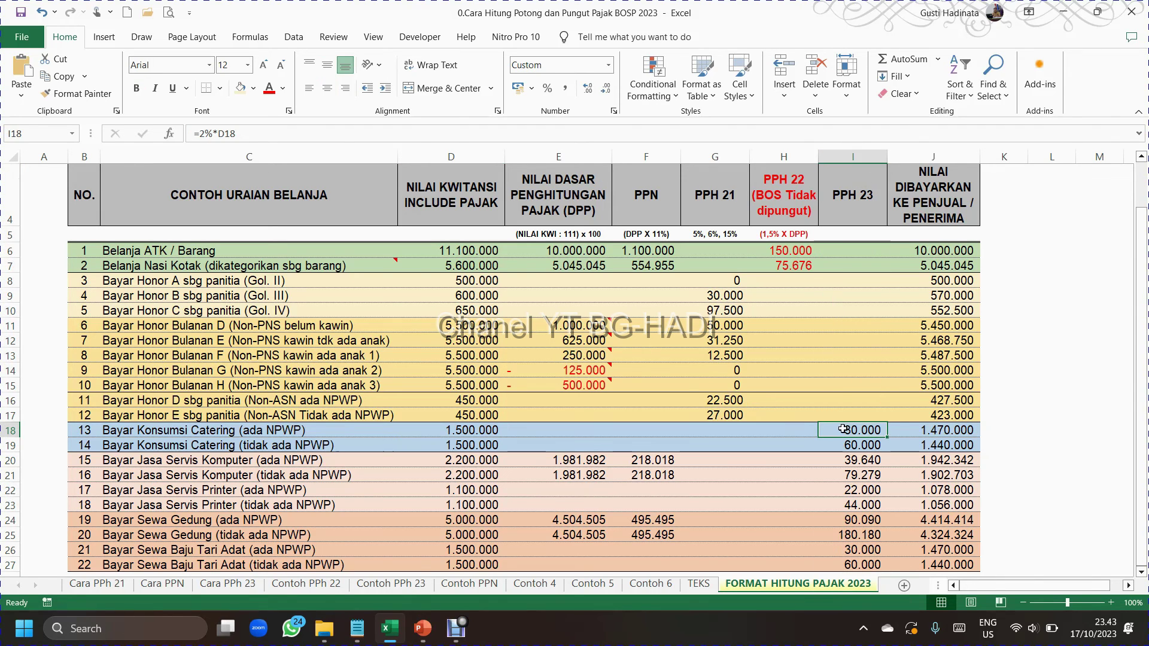
click(290, 429)
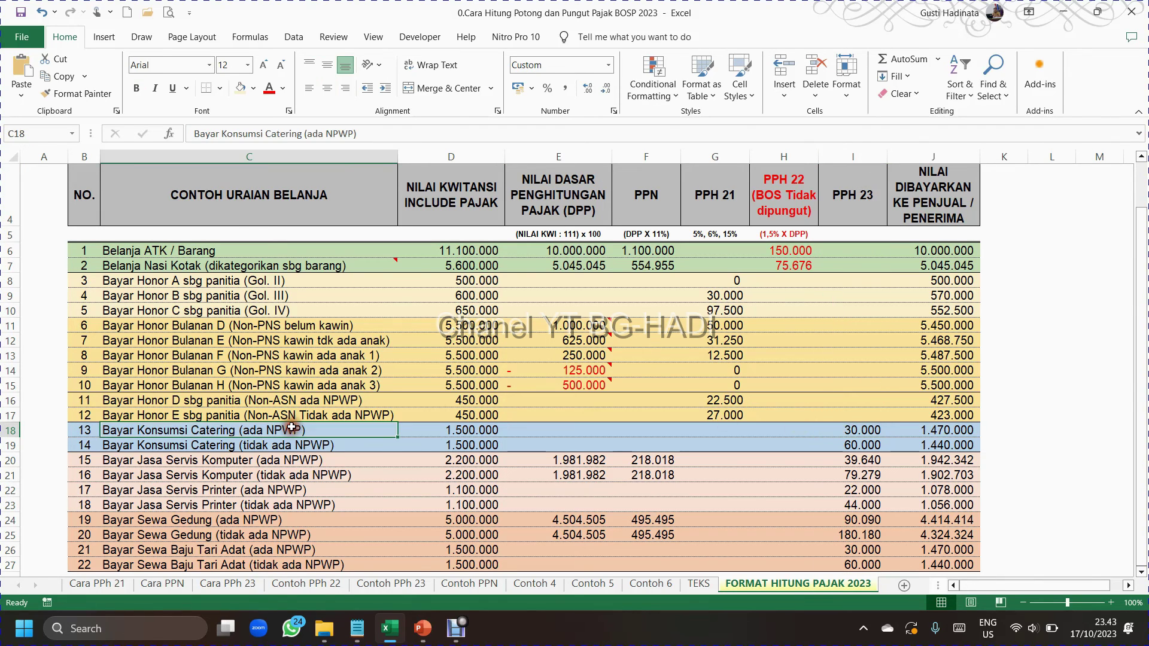
click(853, 446)
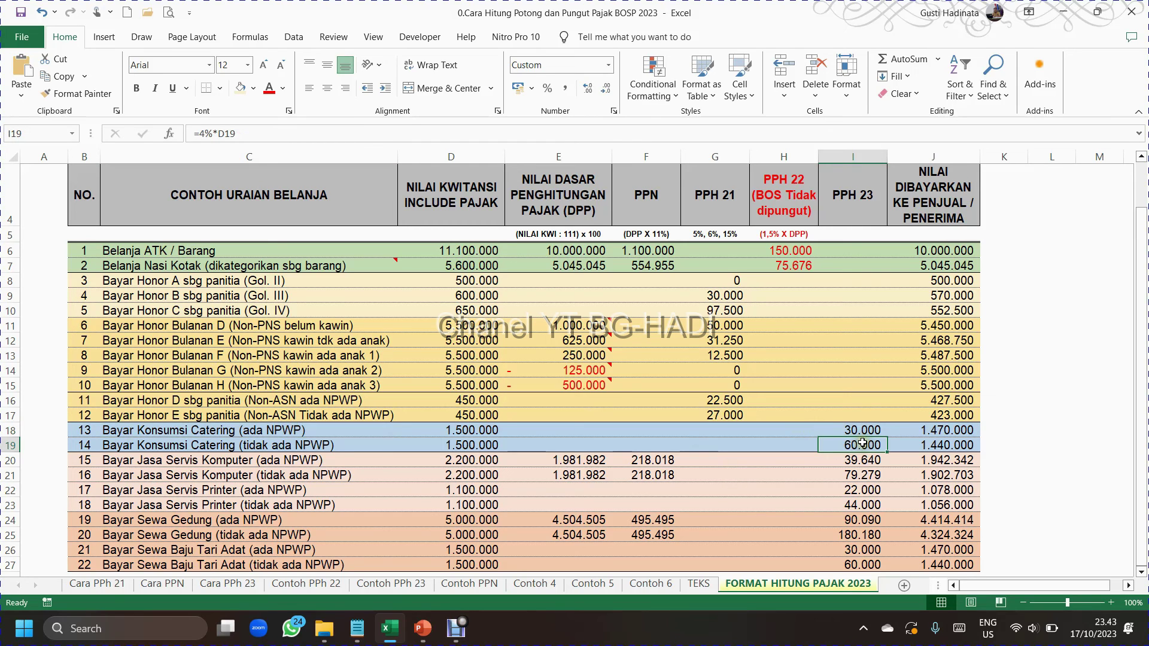
Compare the two Konsumsi Catering entries with Belanja Nasi Kotak (dikategorikan sbg barang), and check the receipt value of the catering entry without NPWP
click(449, 446)
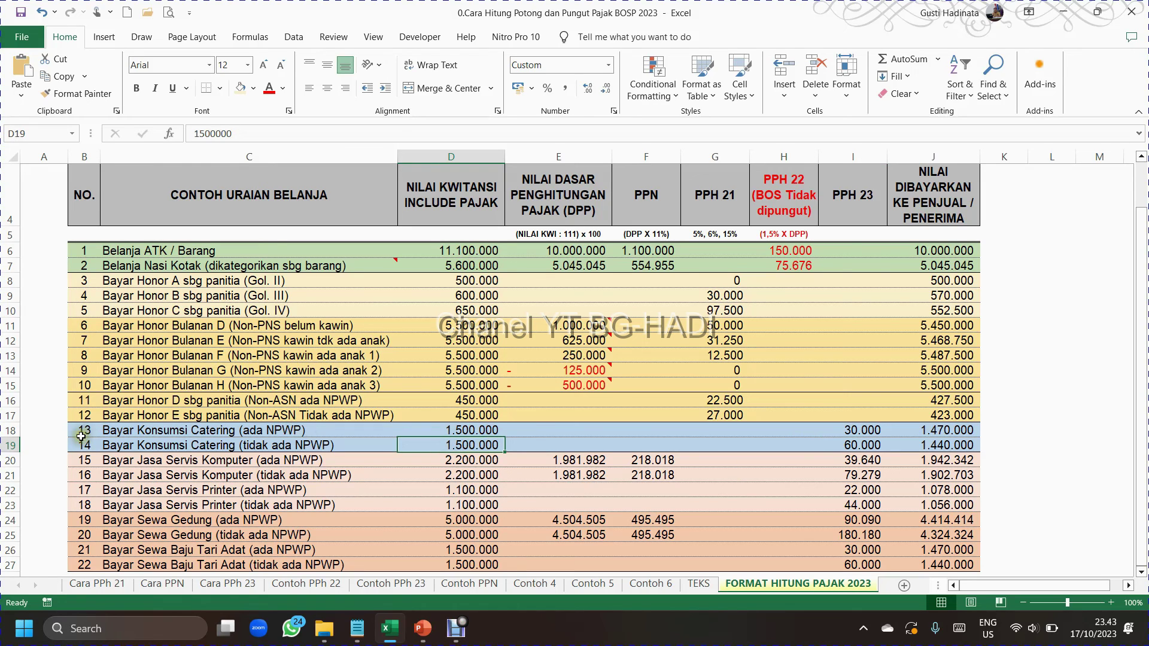
drag(3, 430, 6, 440)
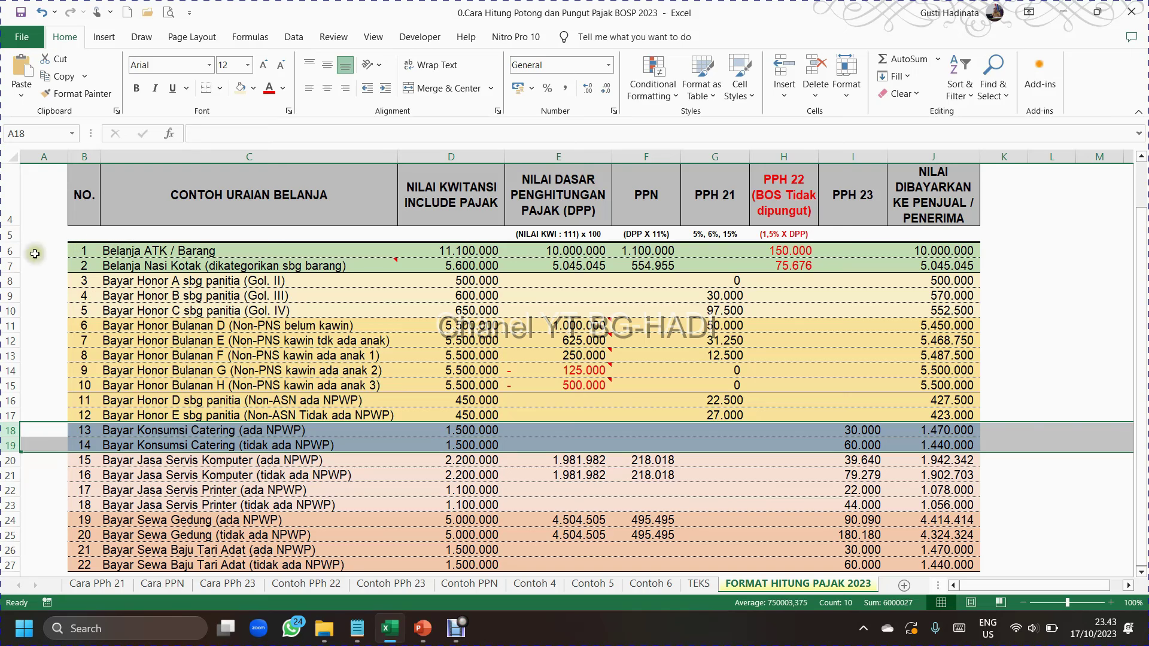
click(5, 265)
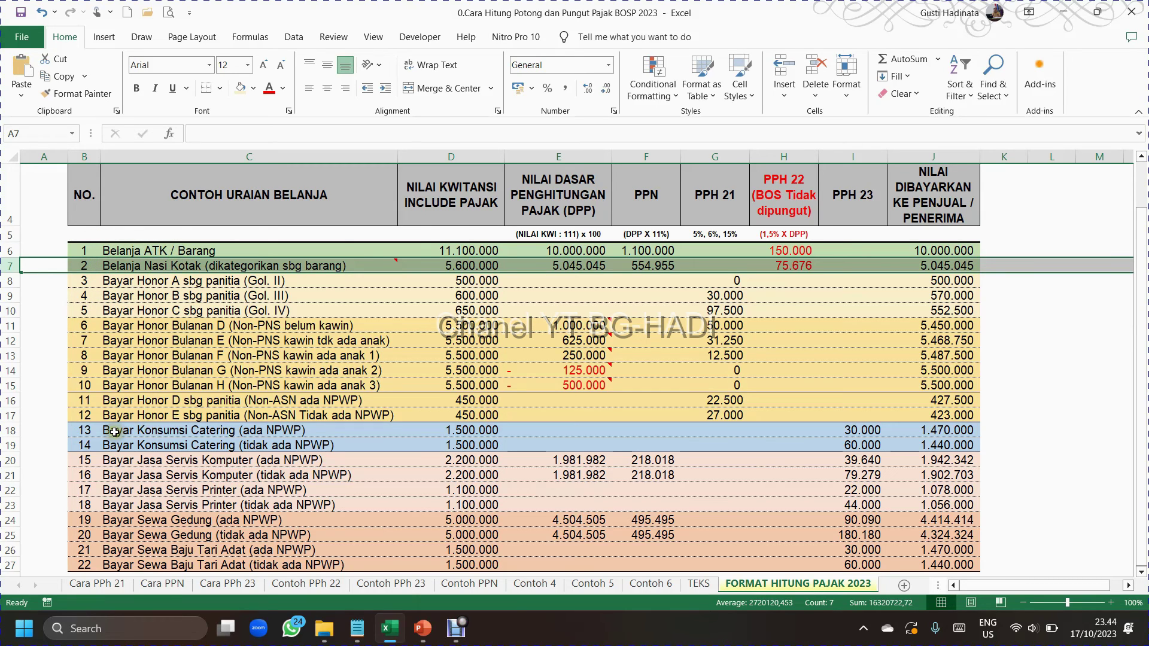
drag(10, 431, 23, 449)
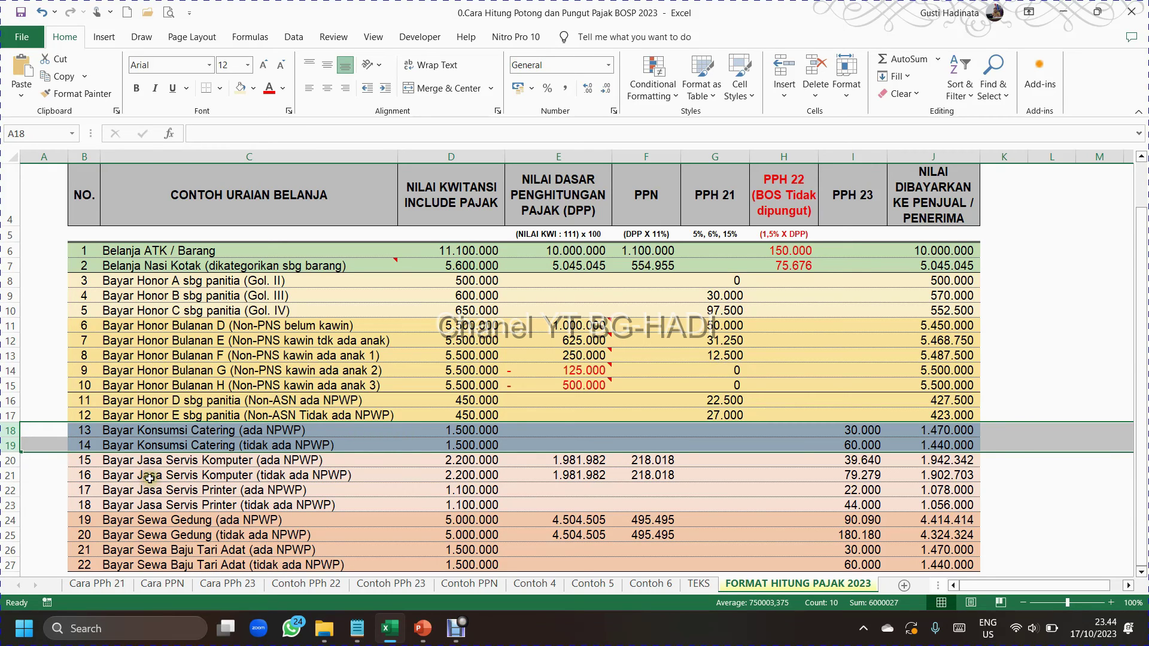
Review the four Jasa Servis entries as a group and single out Jasa Servis Komputer (ada NPWP)
click(85, 458)
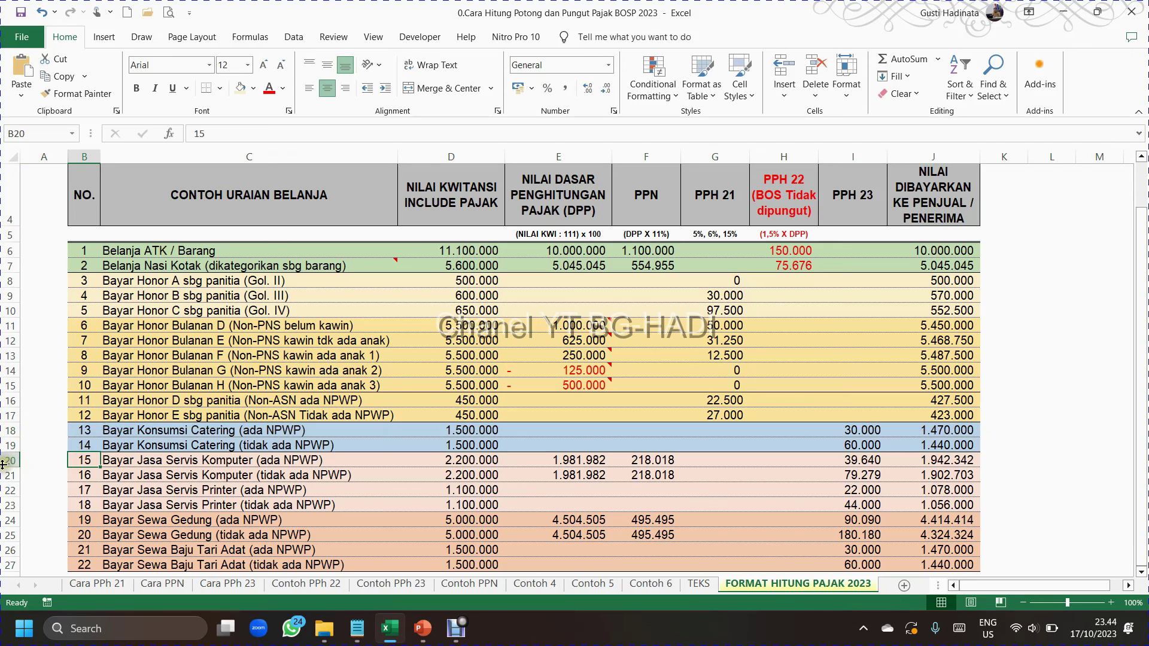
drag(11, 459, 14, 503)
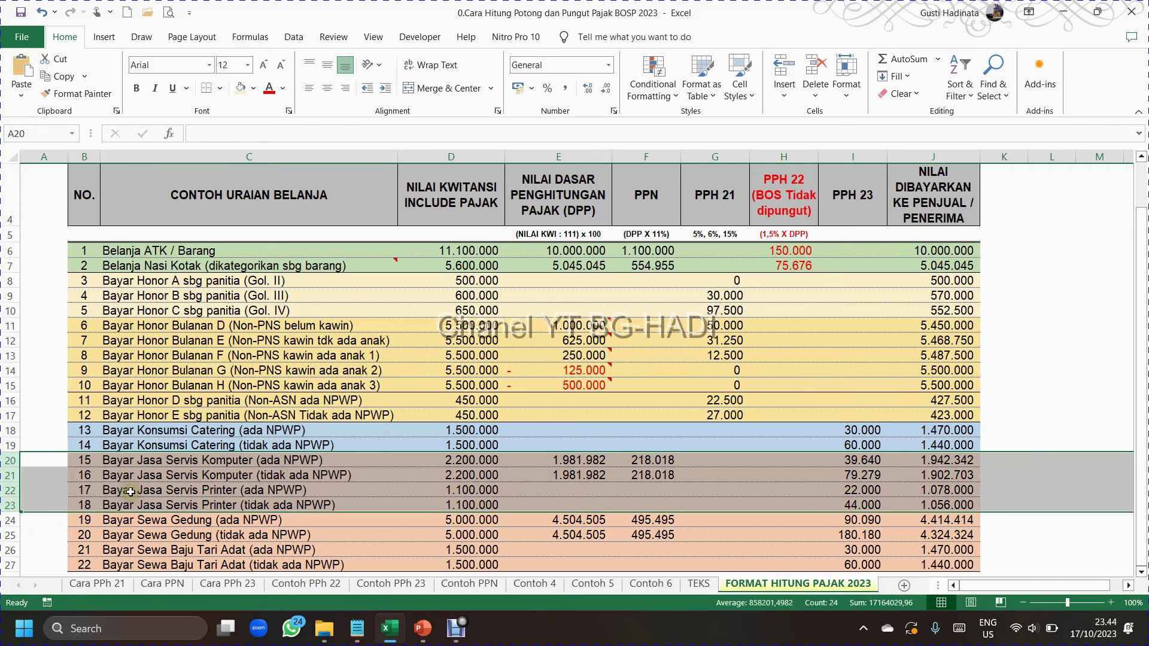
click(113, 461)
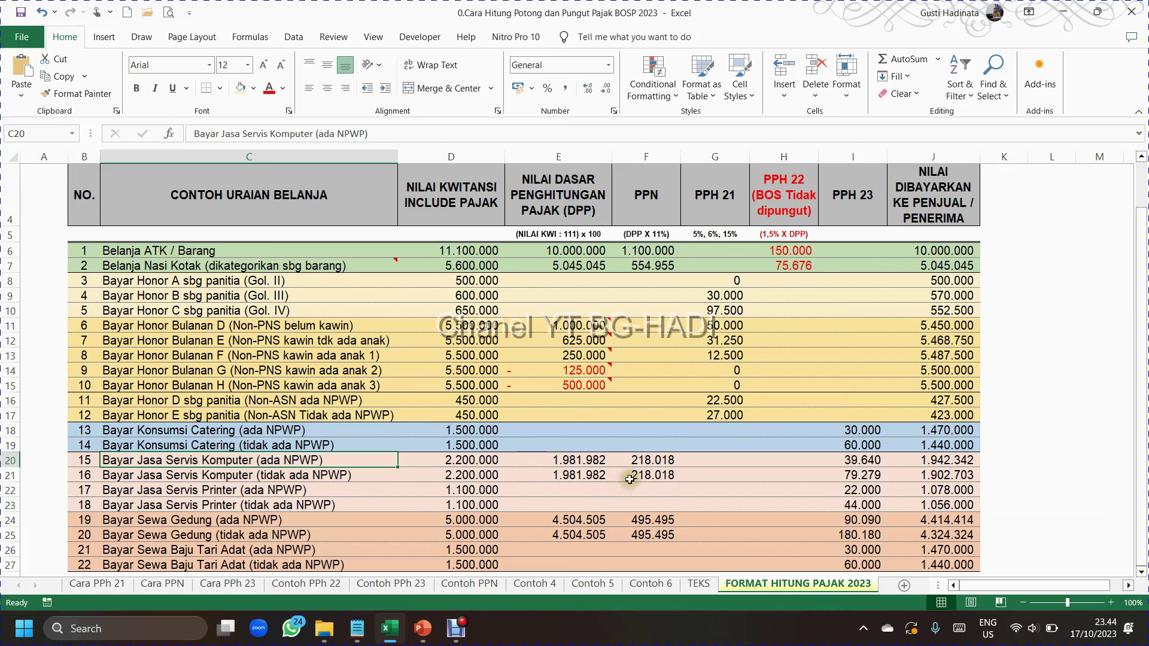
drag(84, 461, 399, 466)
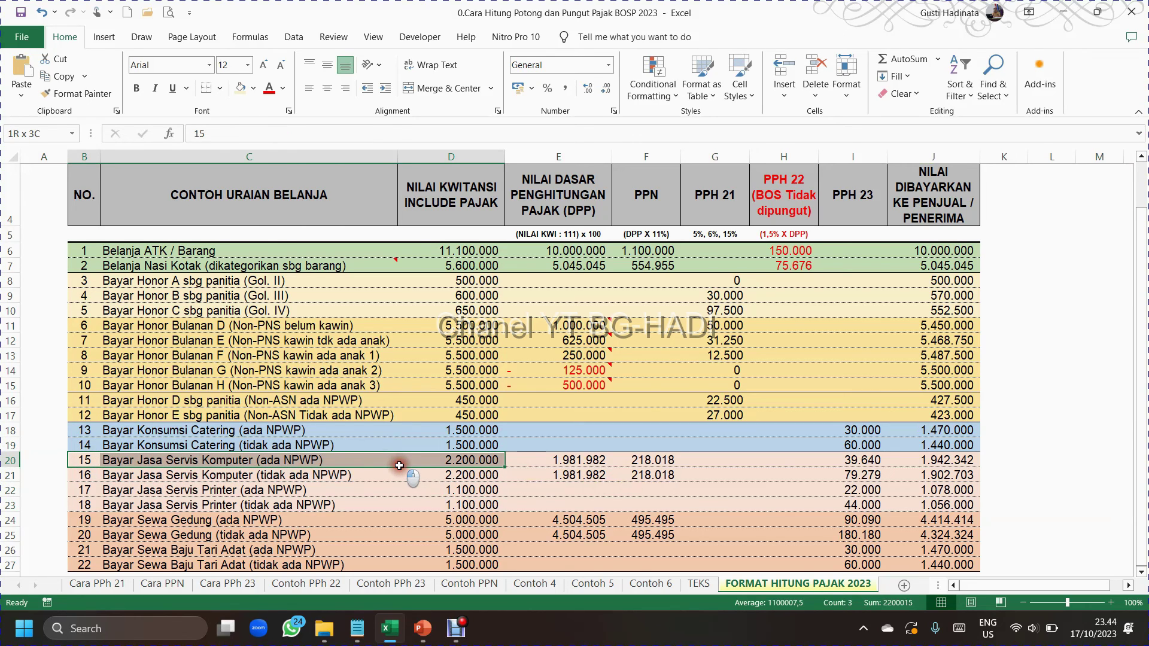
Inspect the receipt value, DPP and PPN formulas of Jasa Servis Komputer (ada NPWP), and the PPH 23 formulas with and without NPWP
click(478, 460)
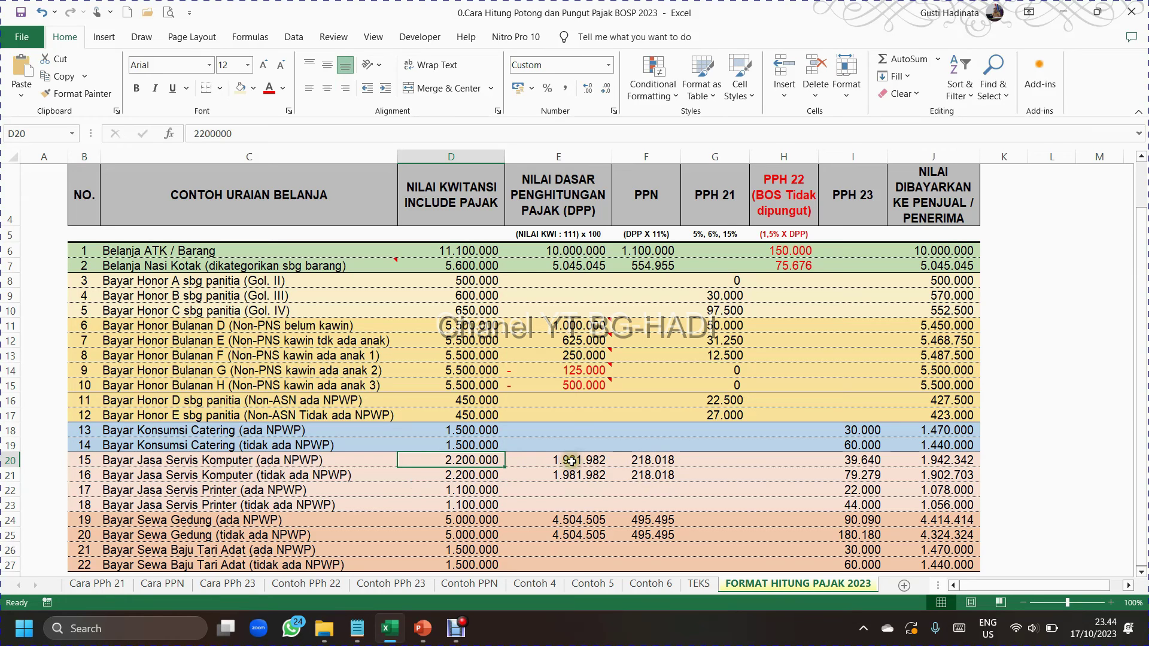
click(642, 465)
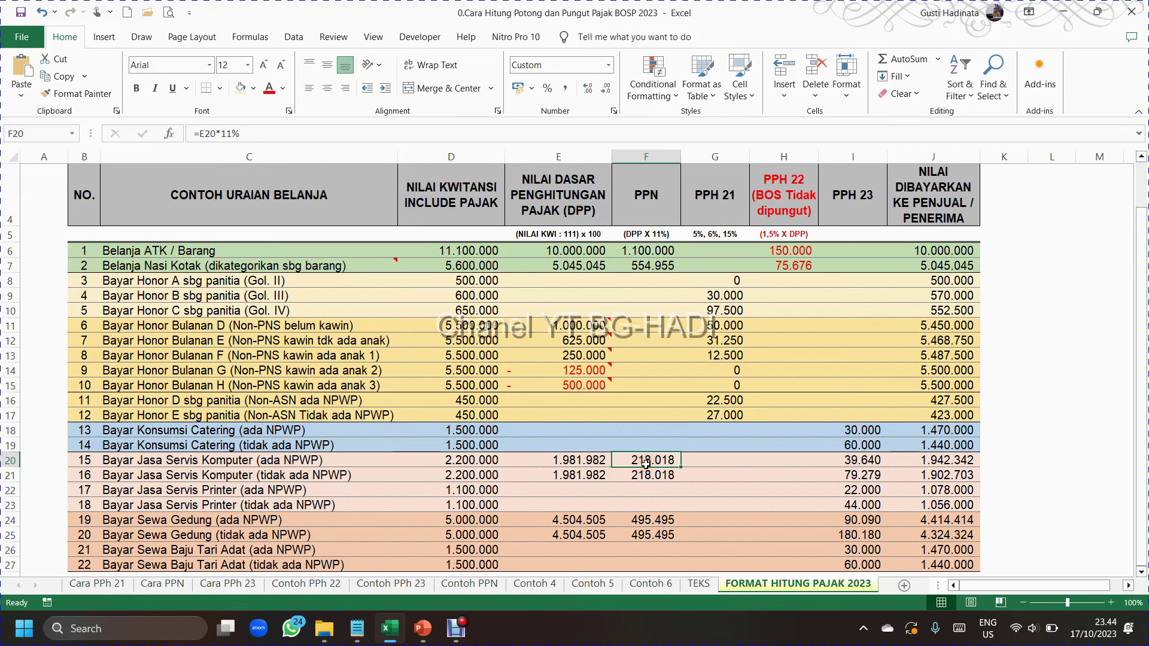
click(579, 462)
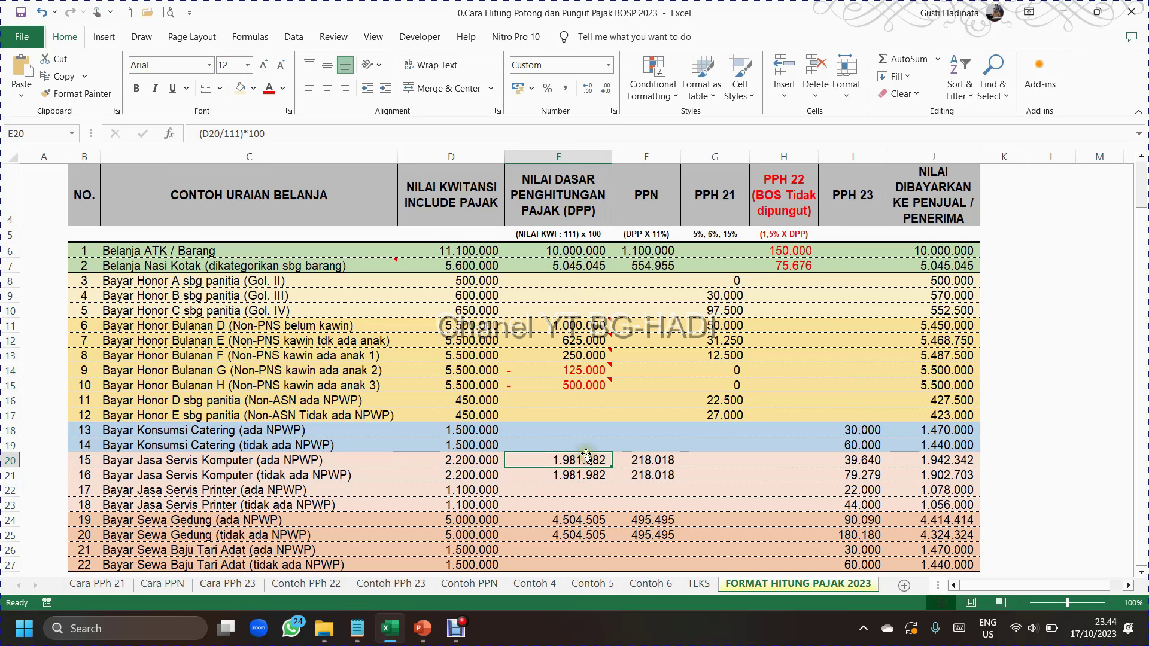
click(646, 462)
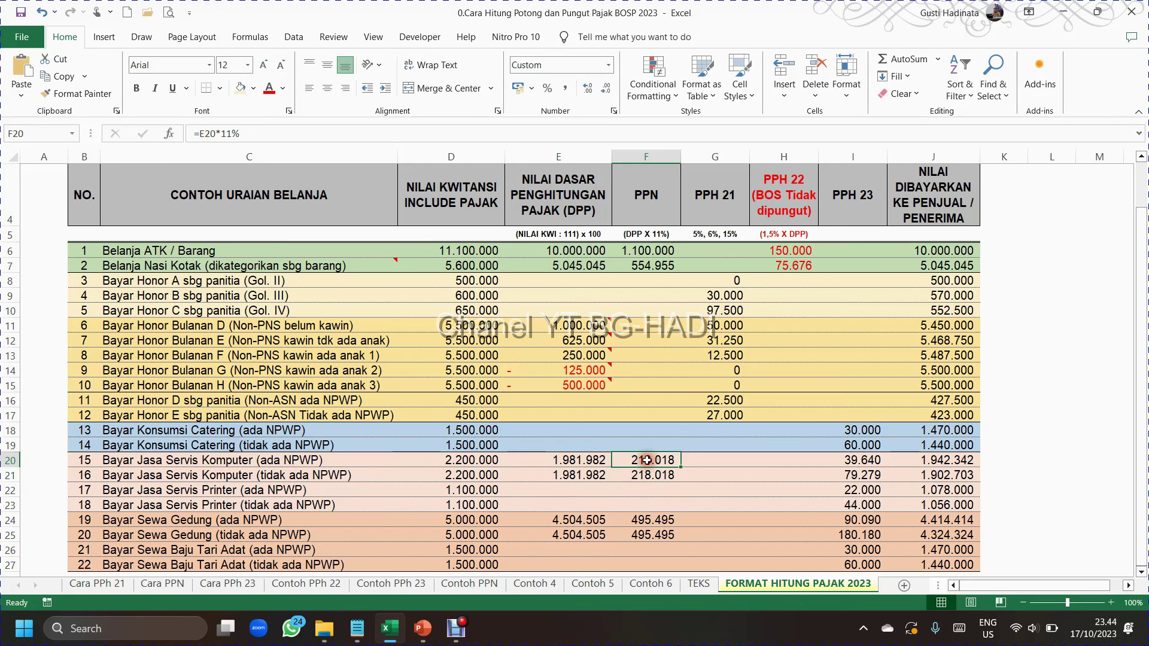
click(564, 459)
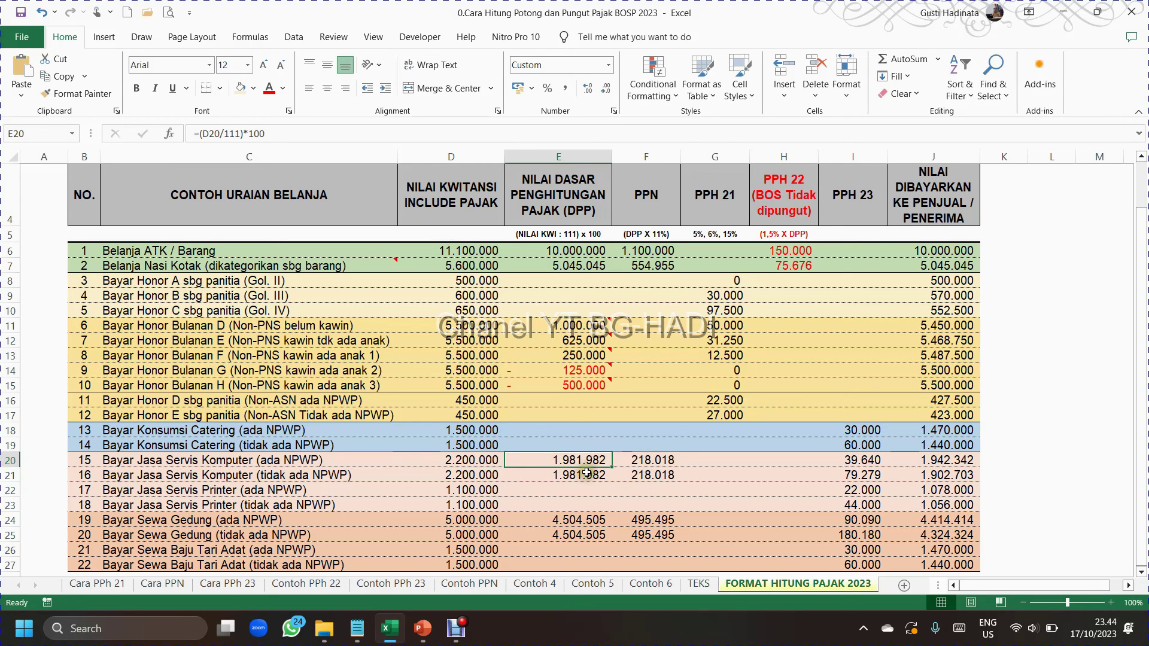
click(854, 461)
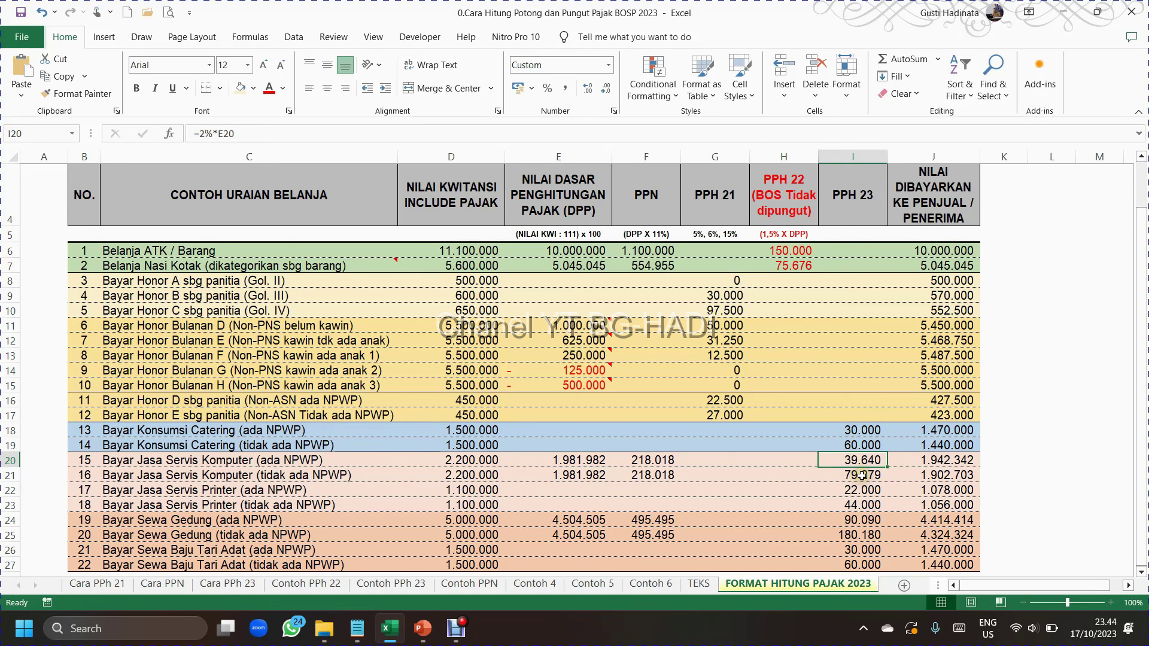
click(862, 475)
click(844, 459)
Examine the two Jasa Servis Printer entries: their receipt values, DPP and PPN cells, and the PPH 23 formula for ada NPWP
drag(350, 487, 356, 499)
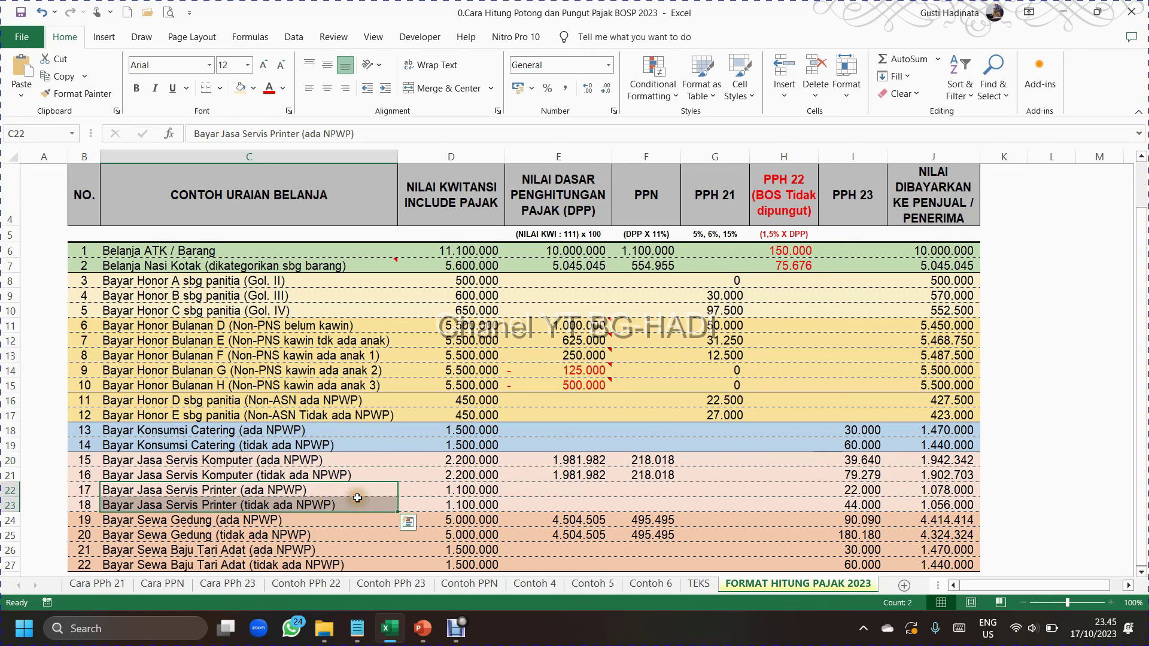
click(466, 492)
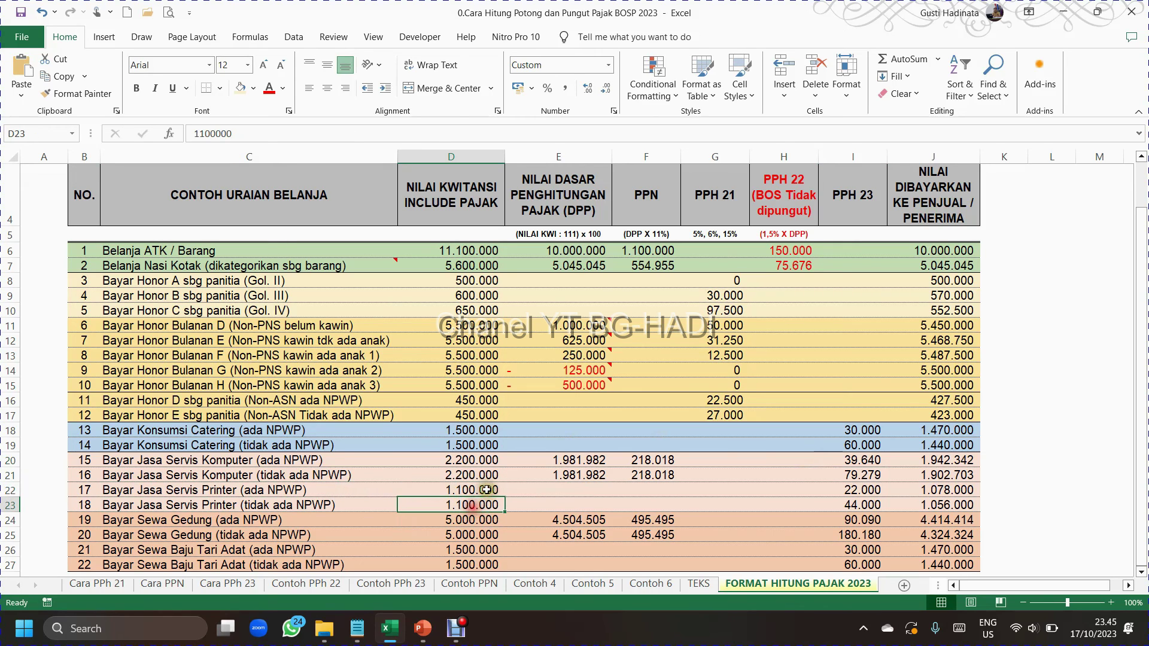
click(569, 490)
drag(569, 491, 652, 505)
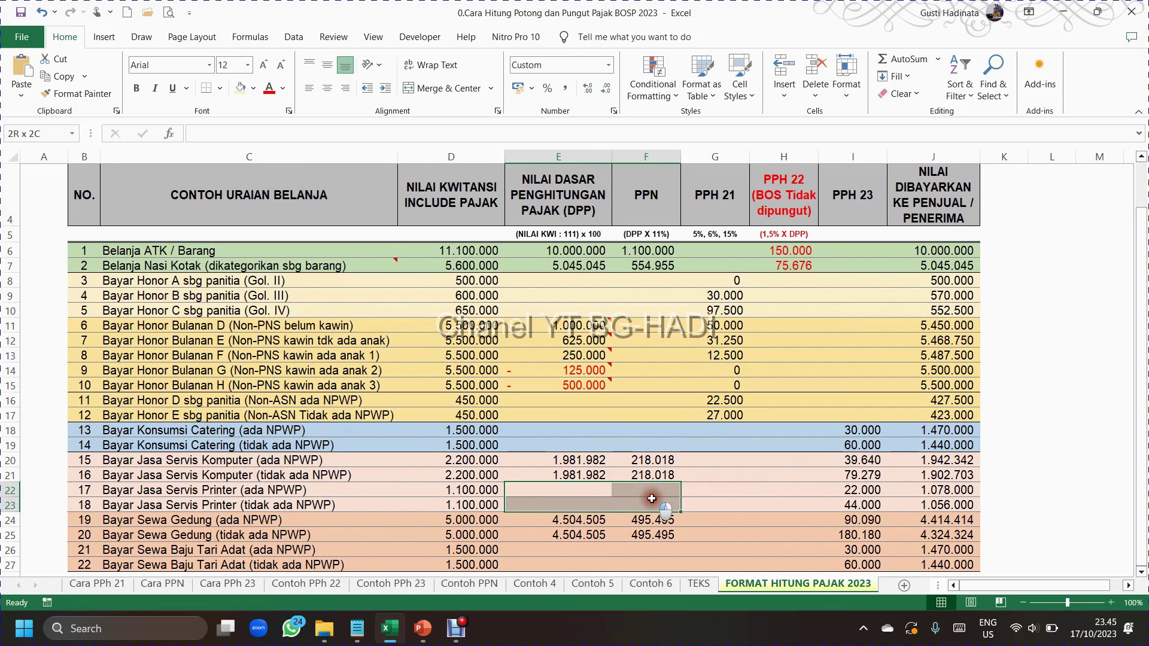
mouse_move(861, 491)
mouse_down()
mouse_move(858, 502)
mouse_move(862, 490)
mouse_up()
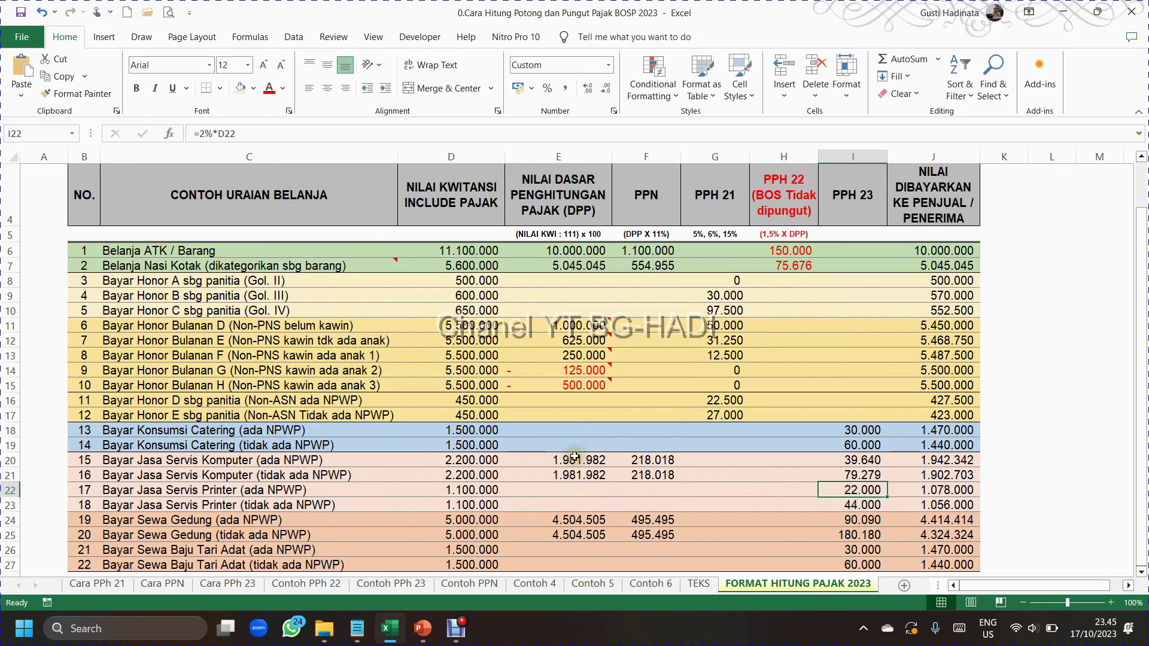
click(490, 488)
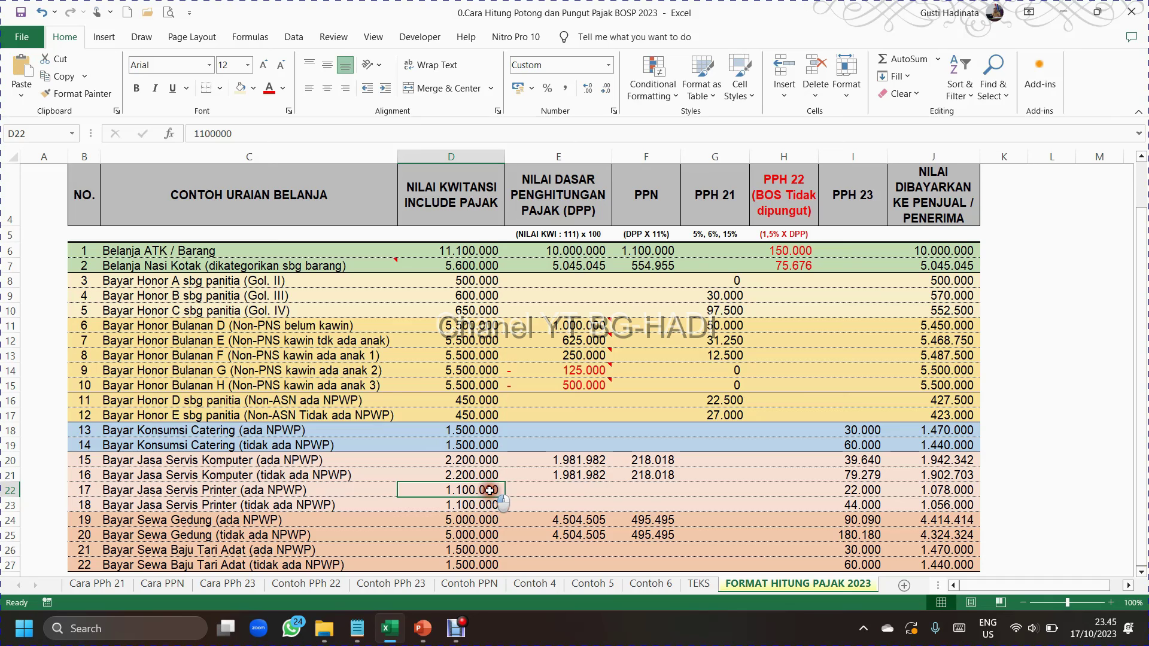
click(859, 492)
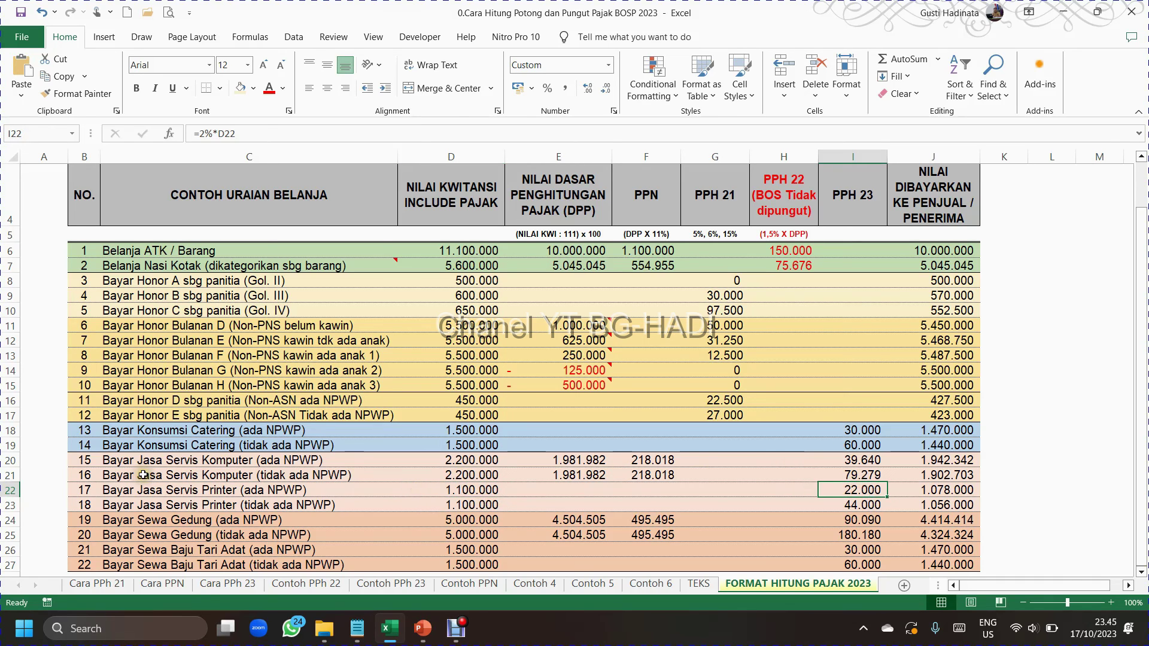
Compare the Sewa group with the Jasa Servis group, and inspect the Sewa Gedung receipt value, DPP, PPN and both PPH 23 formulas
drag(80, 518, 89, 566)
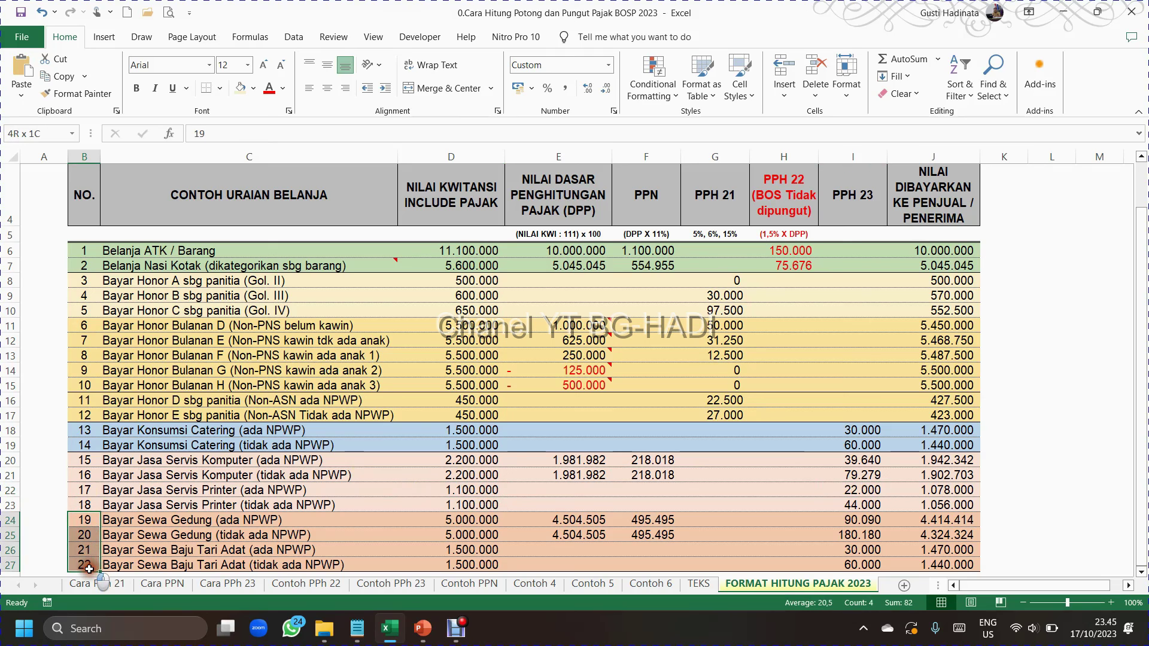
click(162, 521)
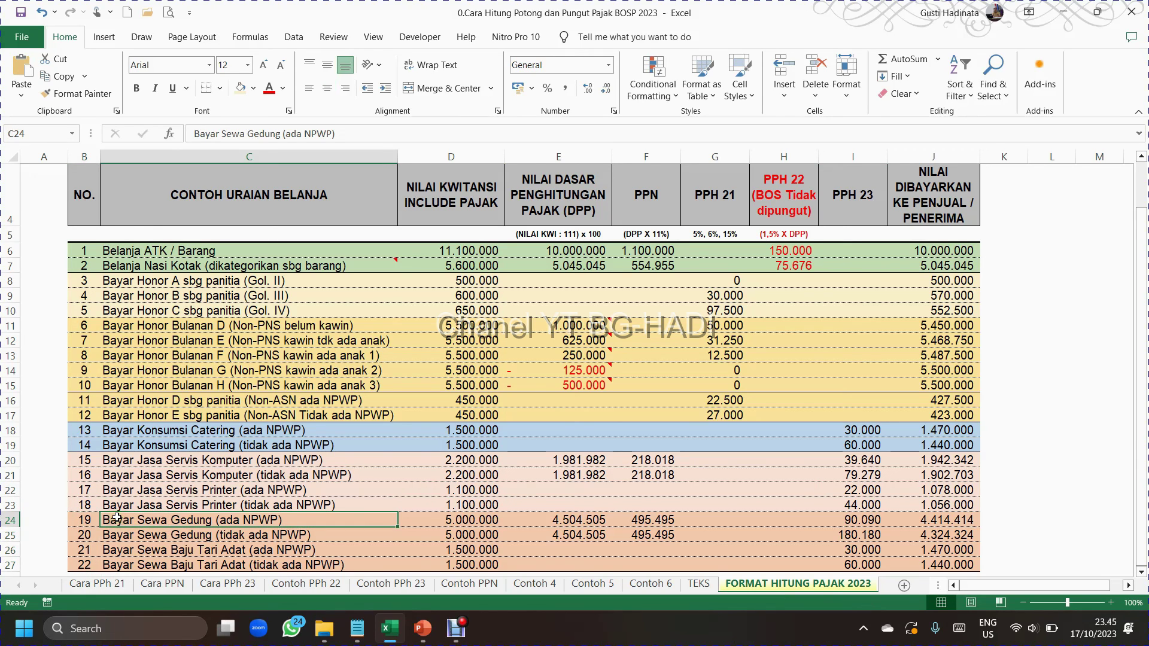
drag(80, 460, 81, 501)
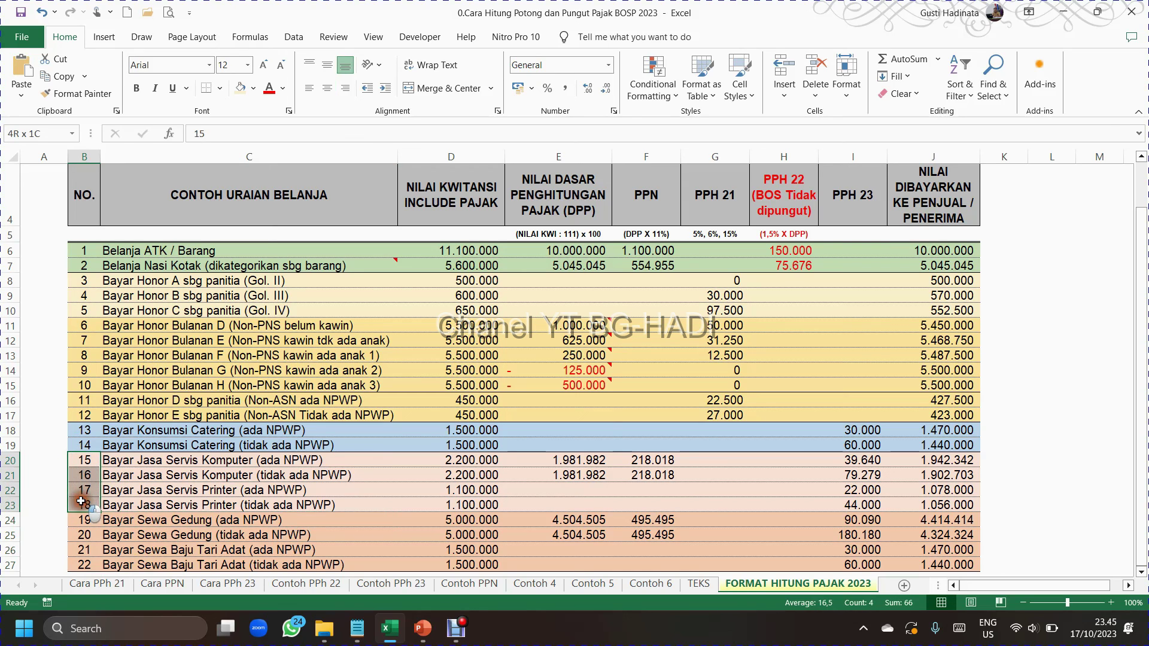
click(143, 520)
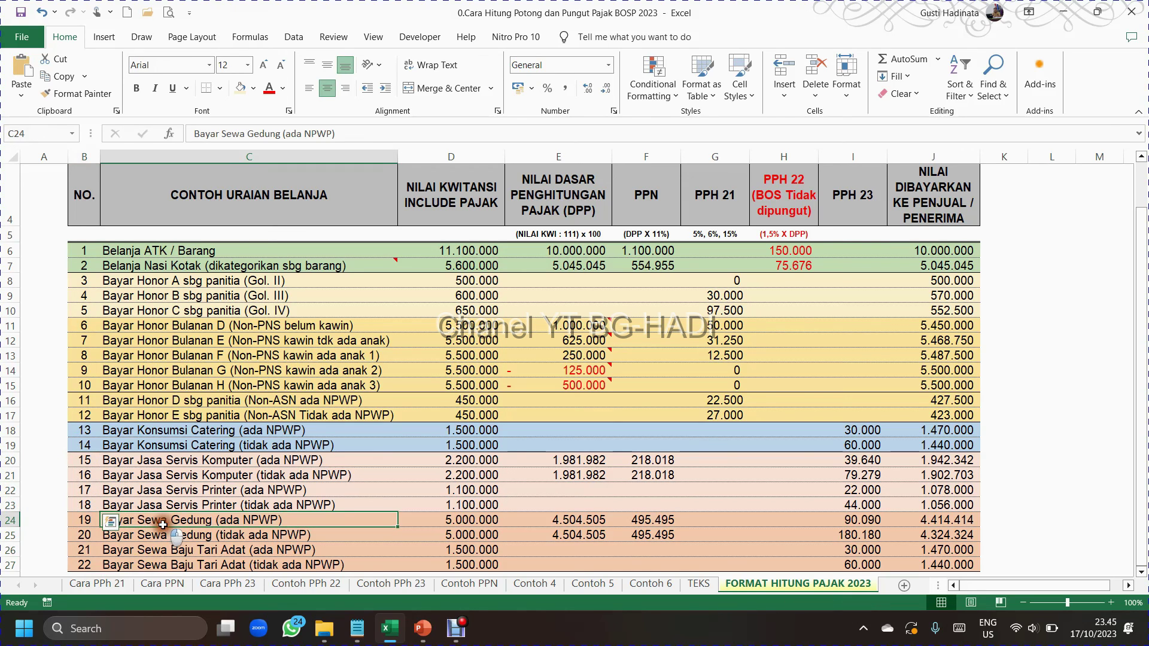
click(465, 520)
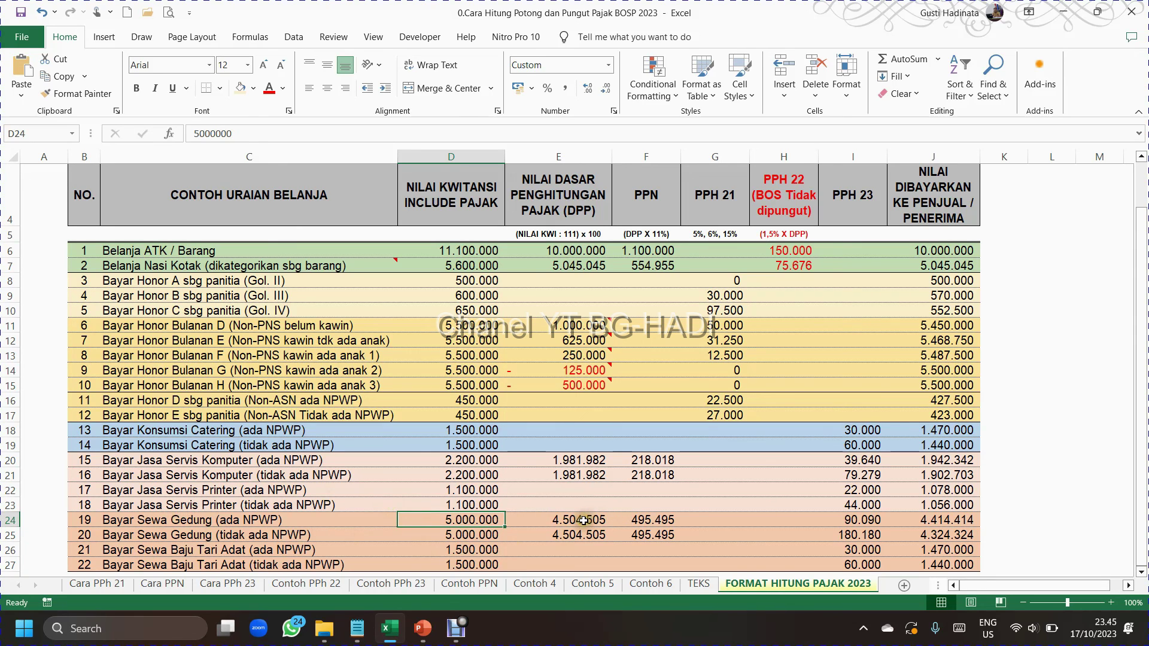
drag(581, 521, 643, 524)
click(856, 519)
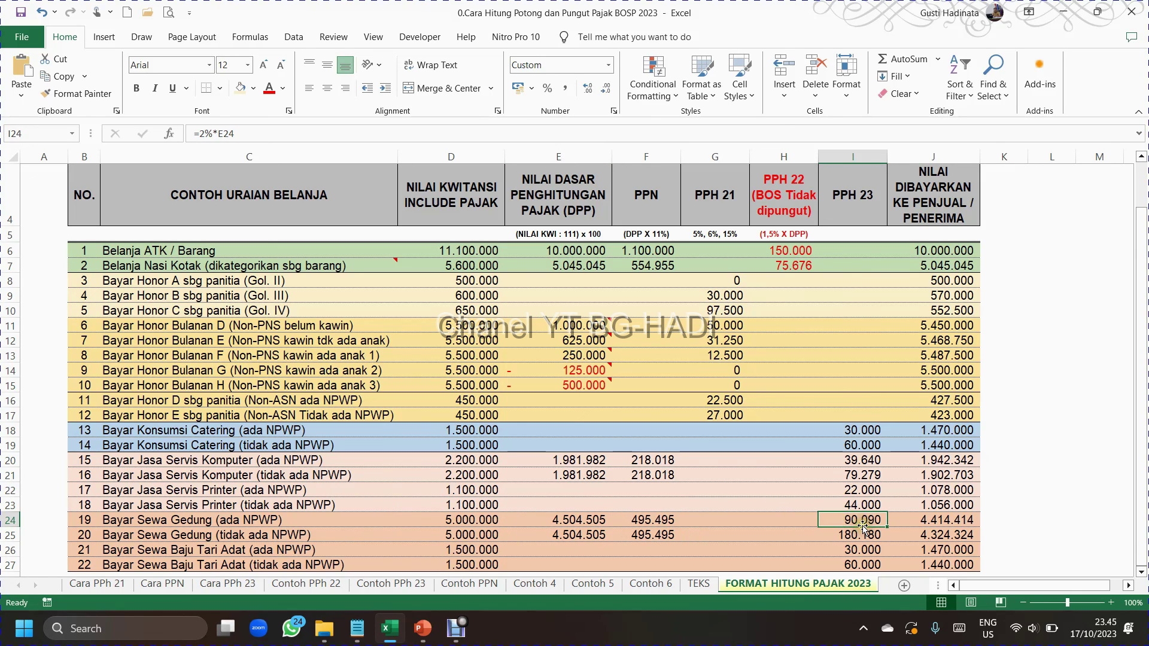
click(832, 537)
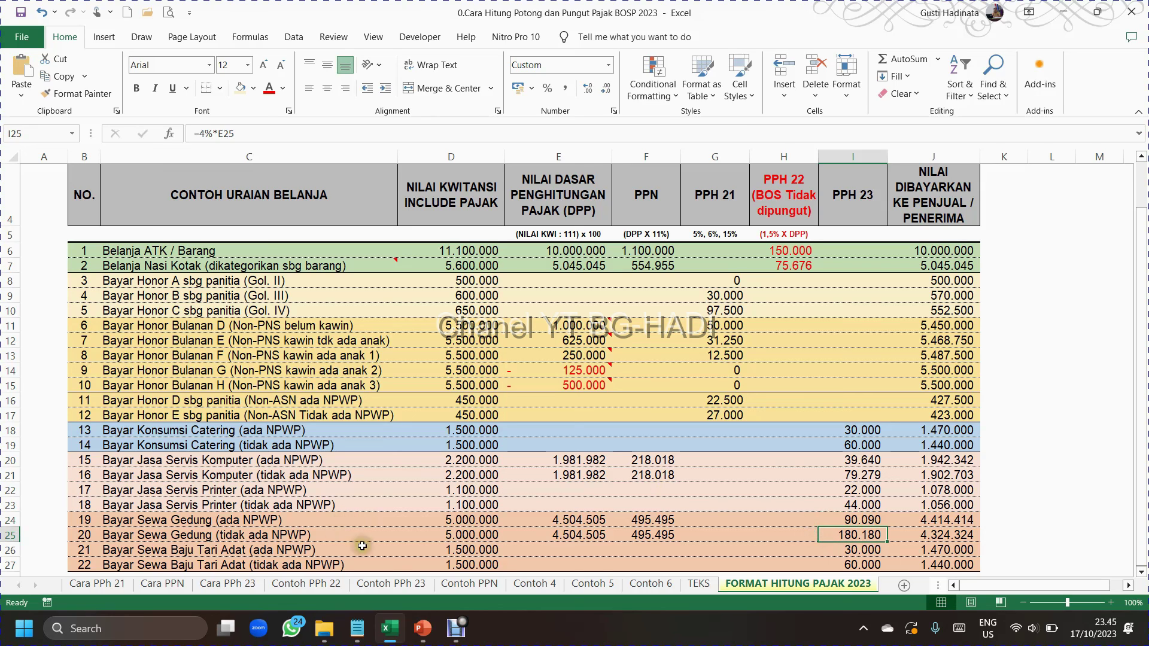
Check the receipt values, DPP and PPN cells, and PPH 23 formulas of the Sewa Baju Tari Adat entries with and without NPWP
click(413, 553)
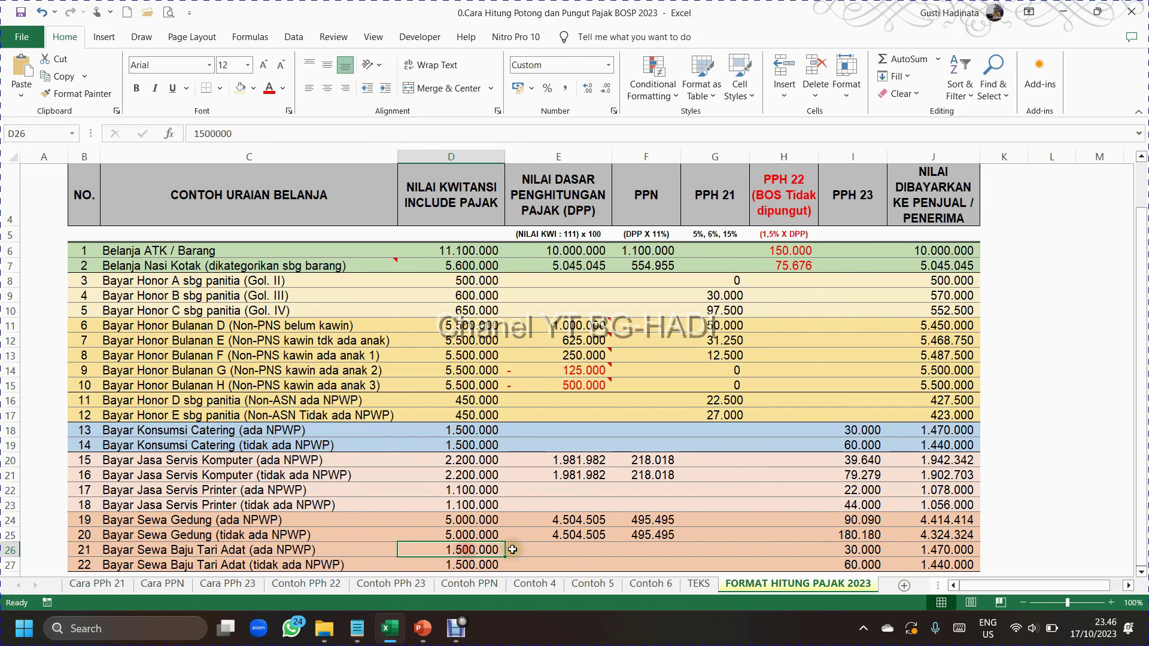
click(853, 548)
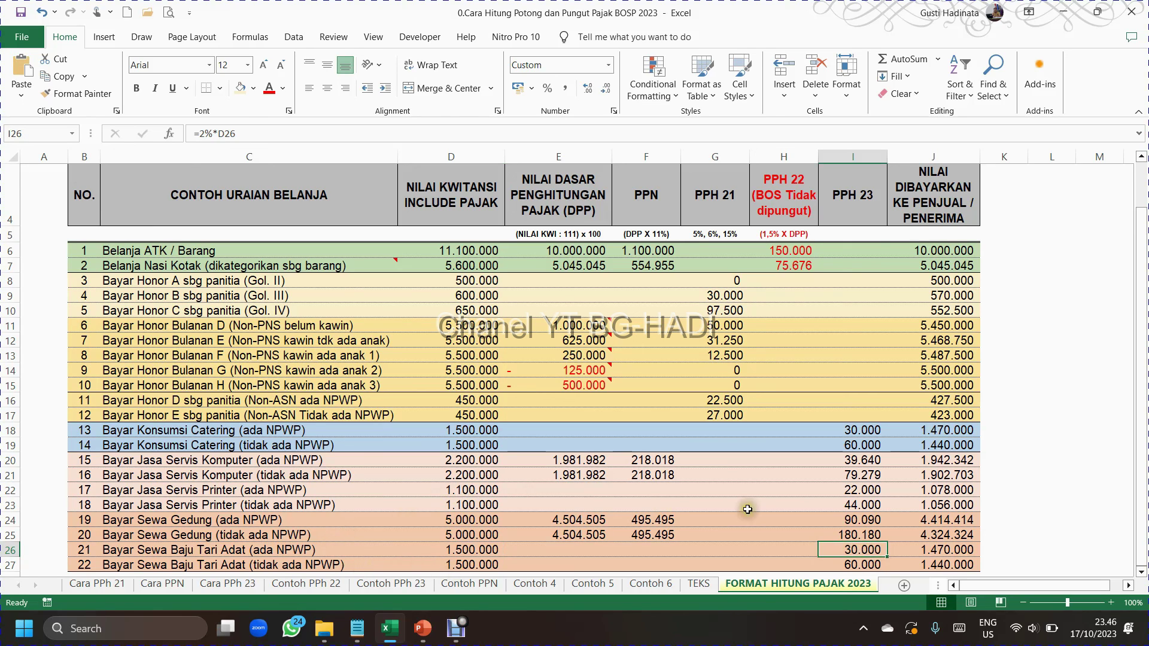
click(848, 565)
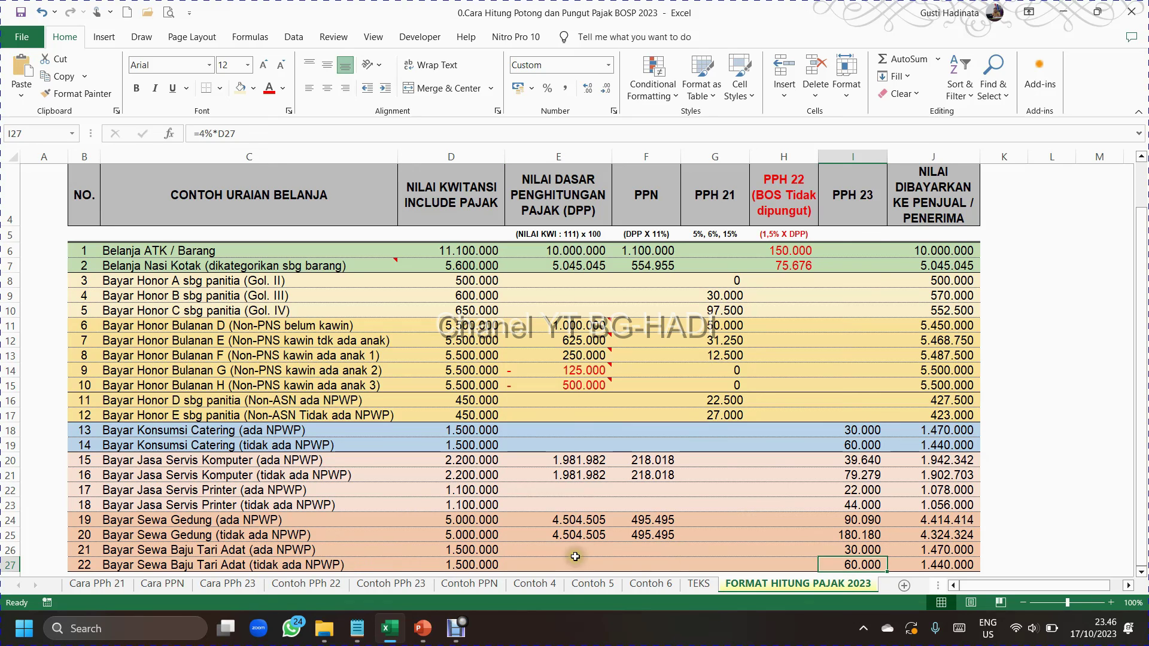
drag(568, 549, 648, 566)
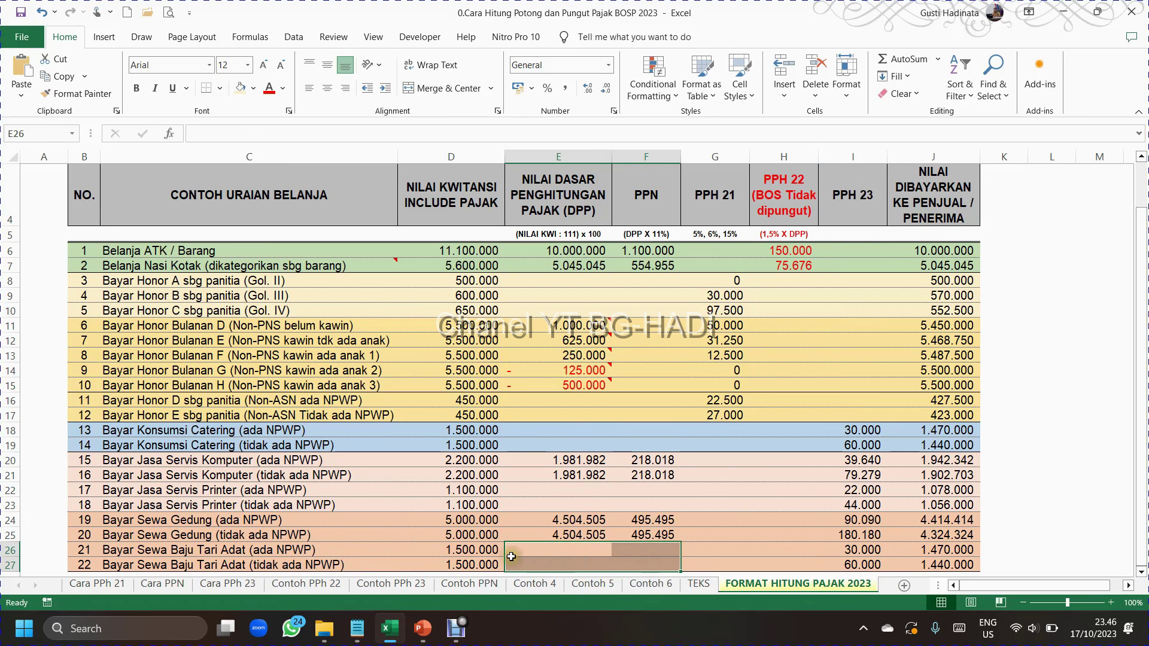
click(464, 552)
drag(464, 555, 472, 563)
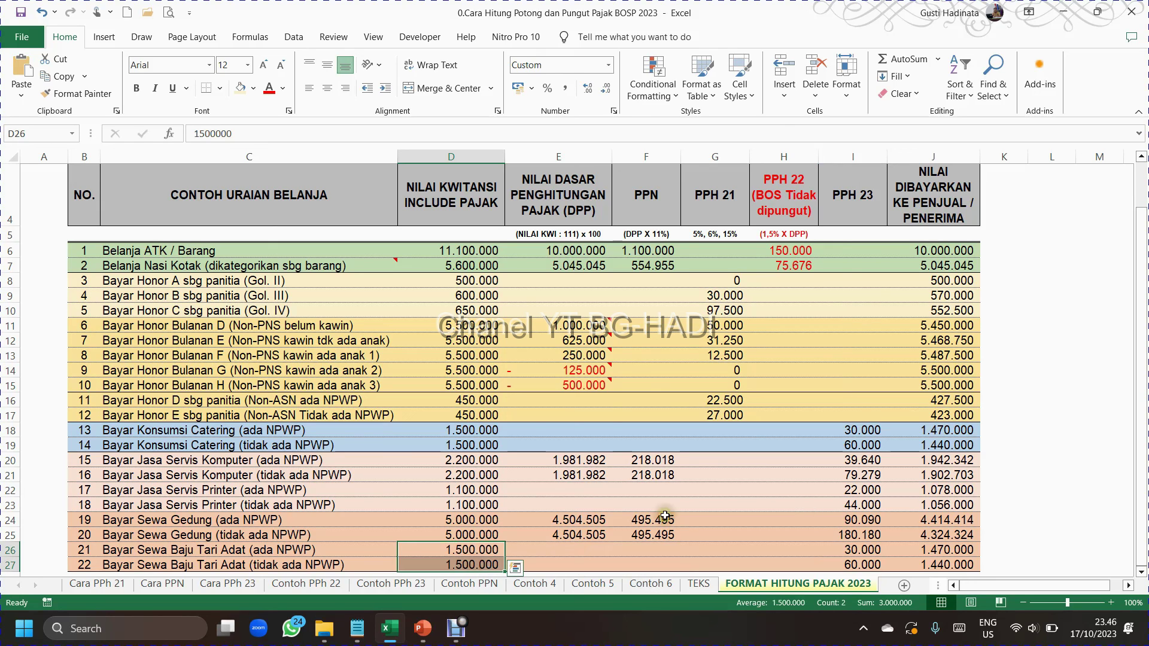
Leave the worksheet selection and switch to the presentation slide on Peraturan Menteri Keuangan Nomor 59/PMK.03/2022
click(1006, 396)
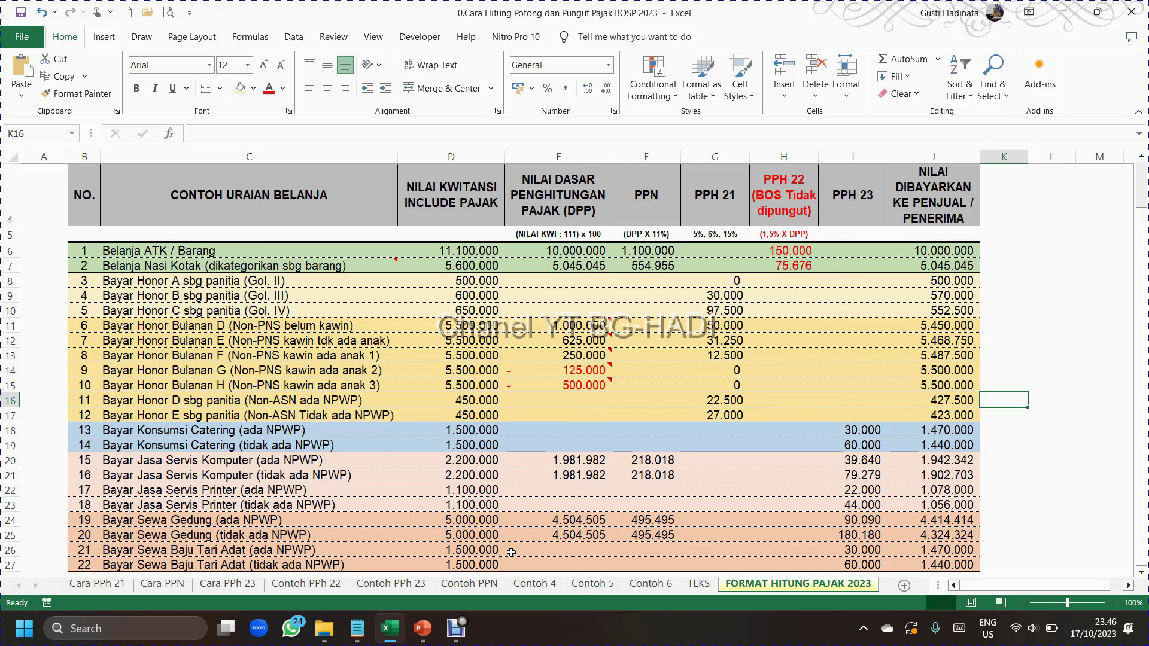
key(alt+Tab)
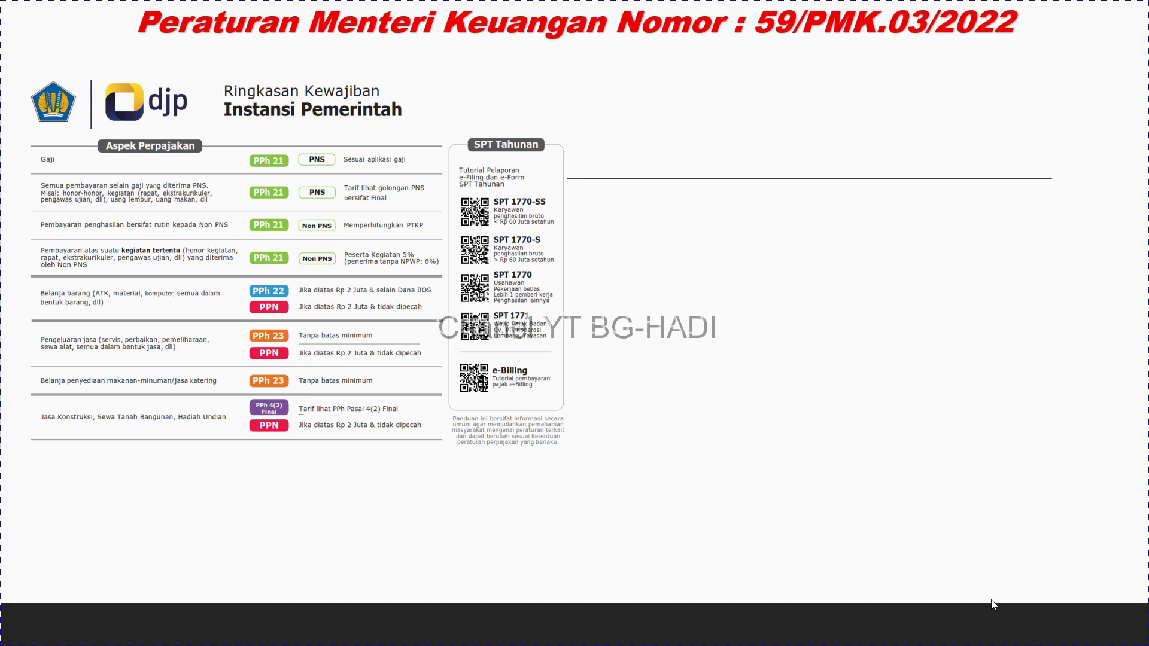